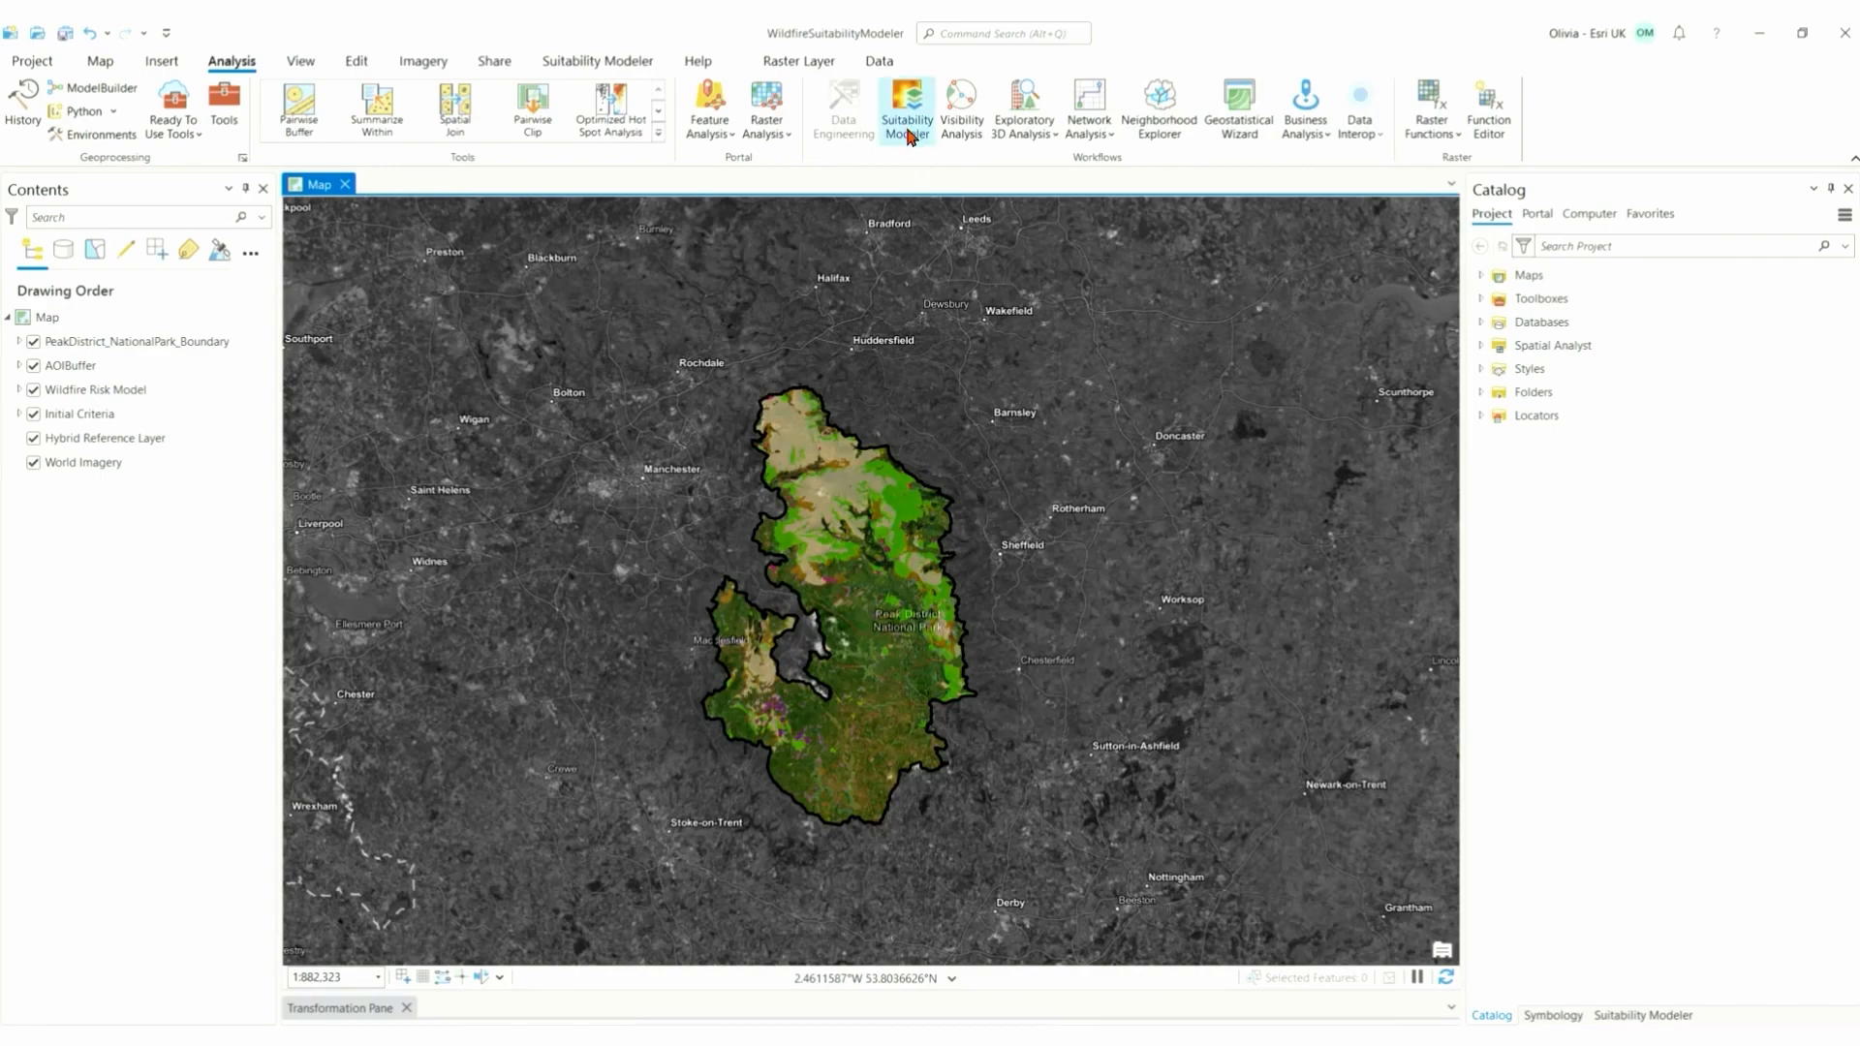
- Add the Initial Criteria\Distance to Tourist Trails raster as an input criterion of the wildfire suitability model
left_click(1643, 1015)
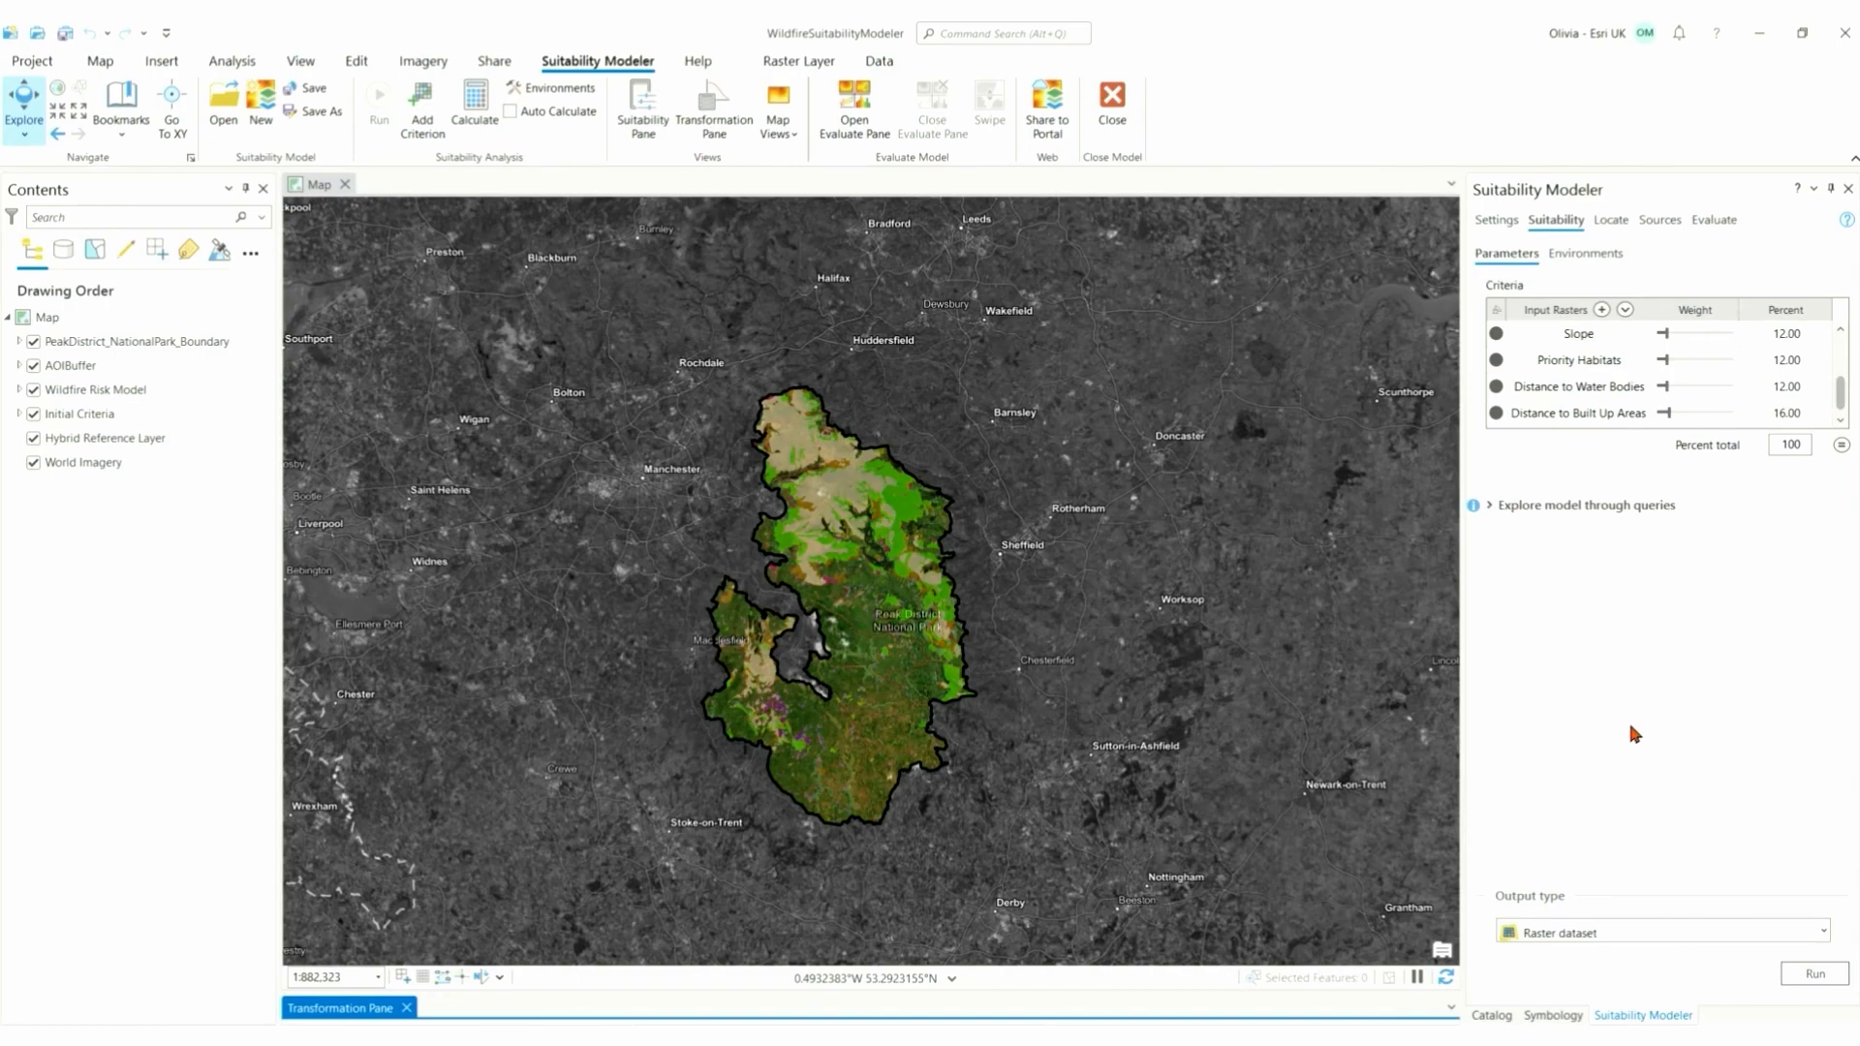
left_click(1626, 310)
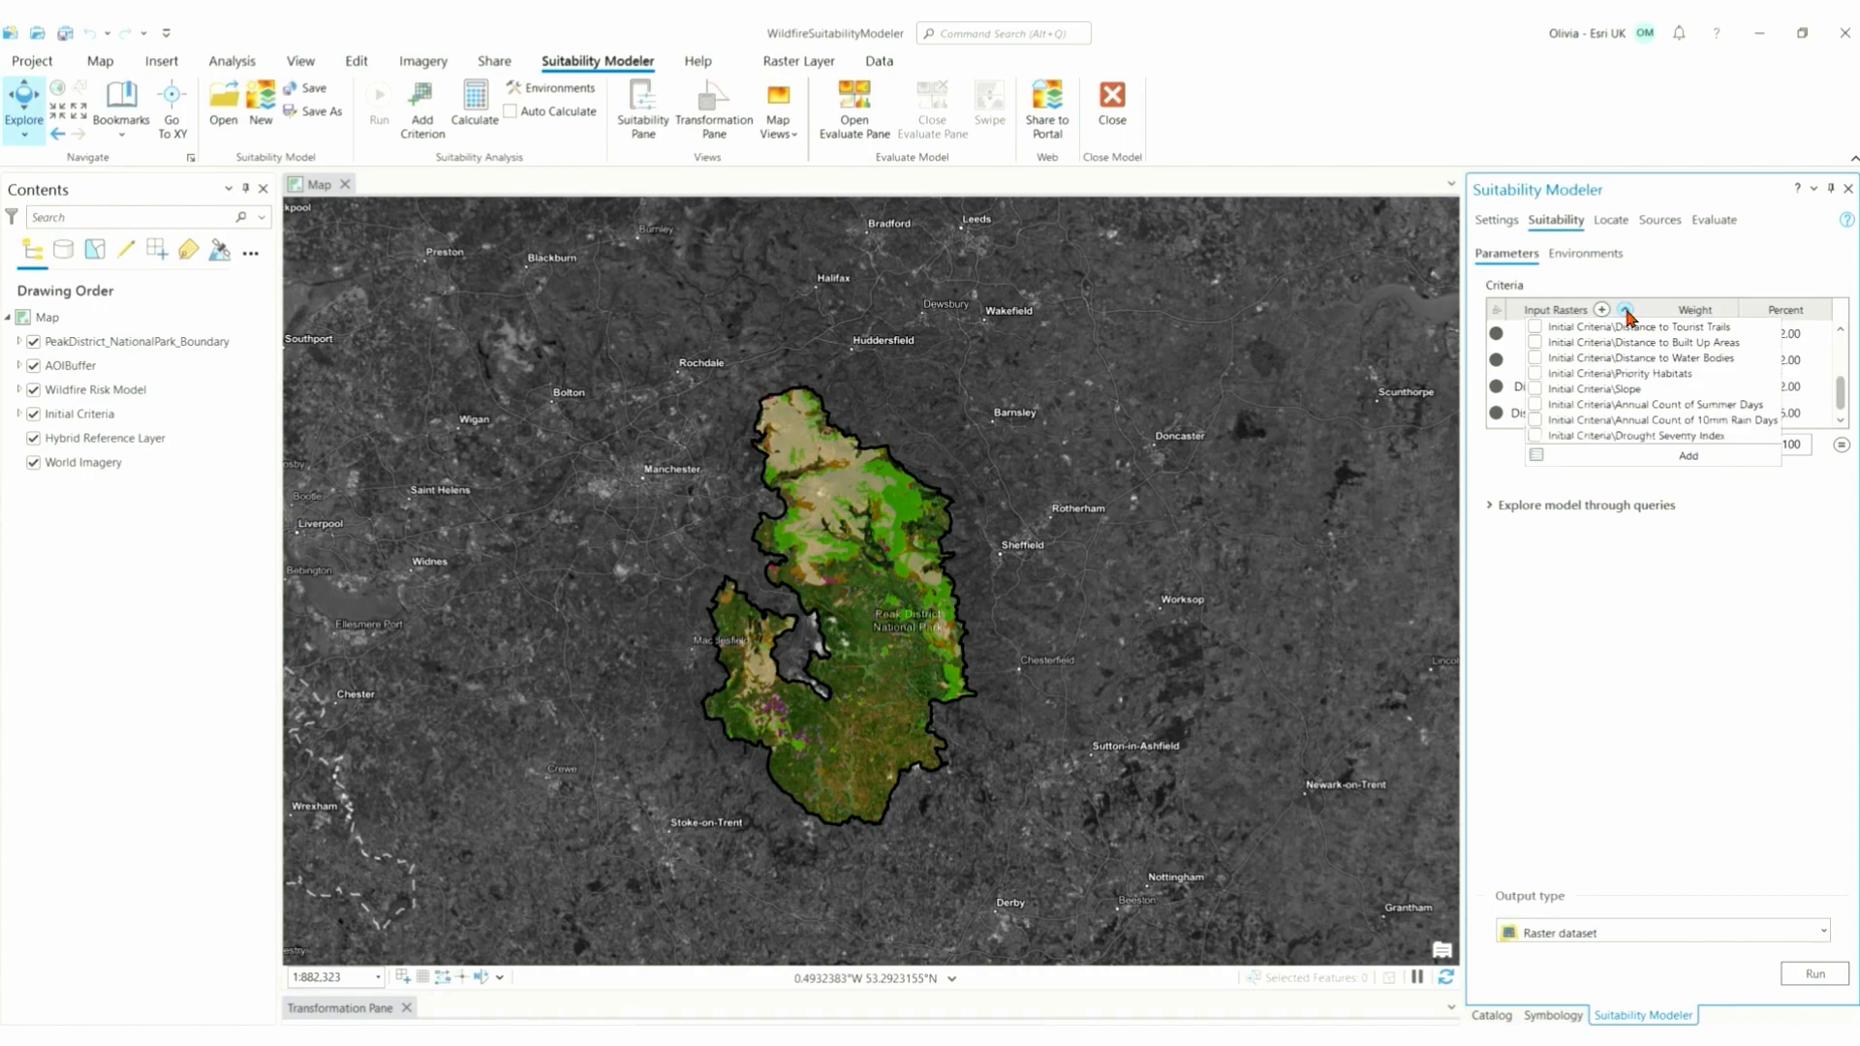
left_click(1536, 327)
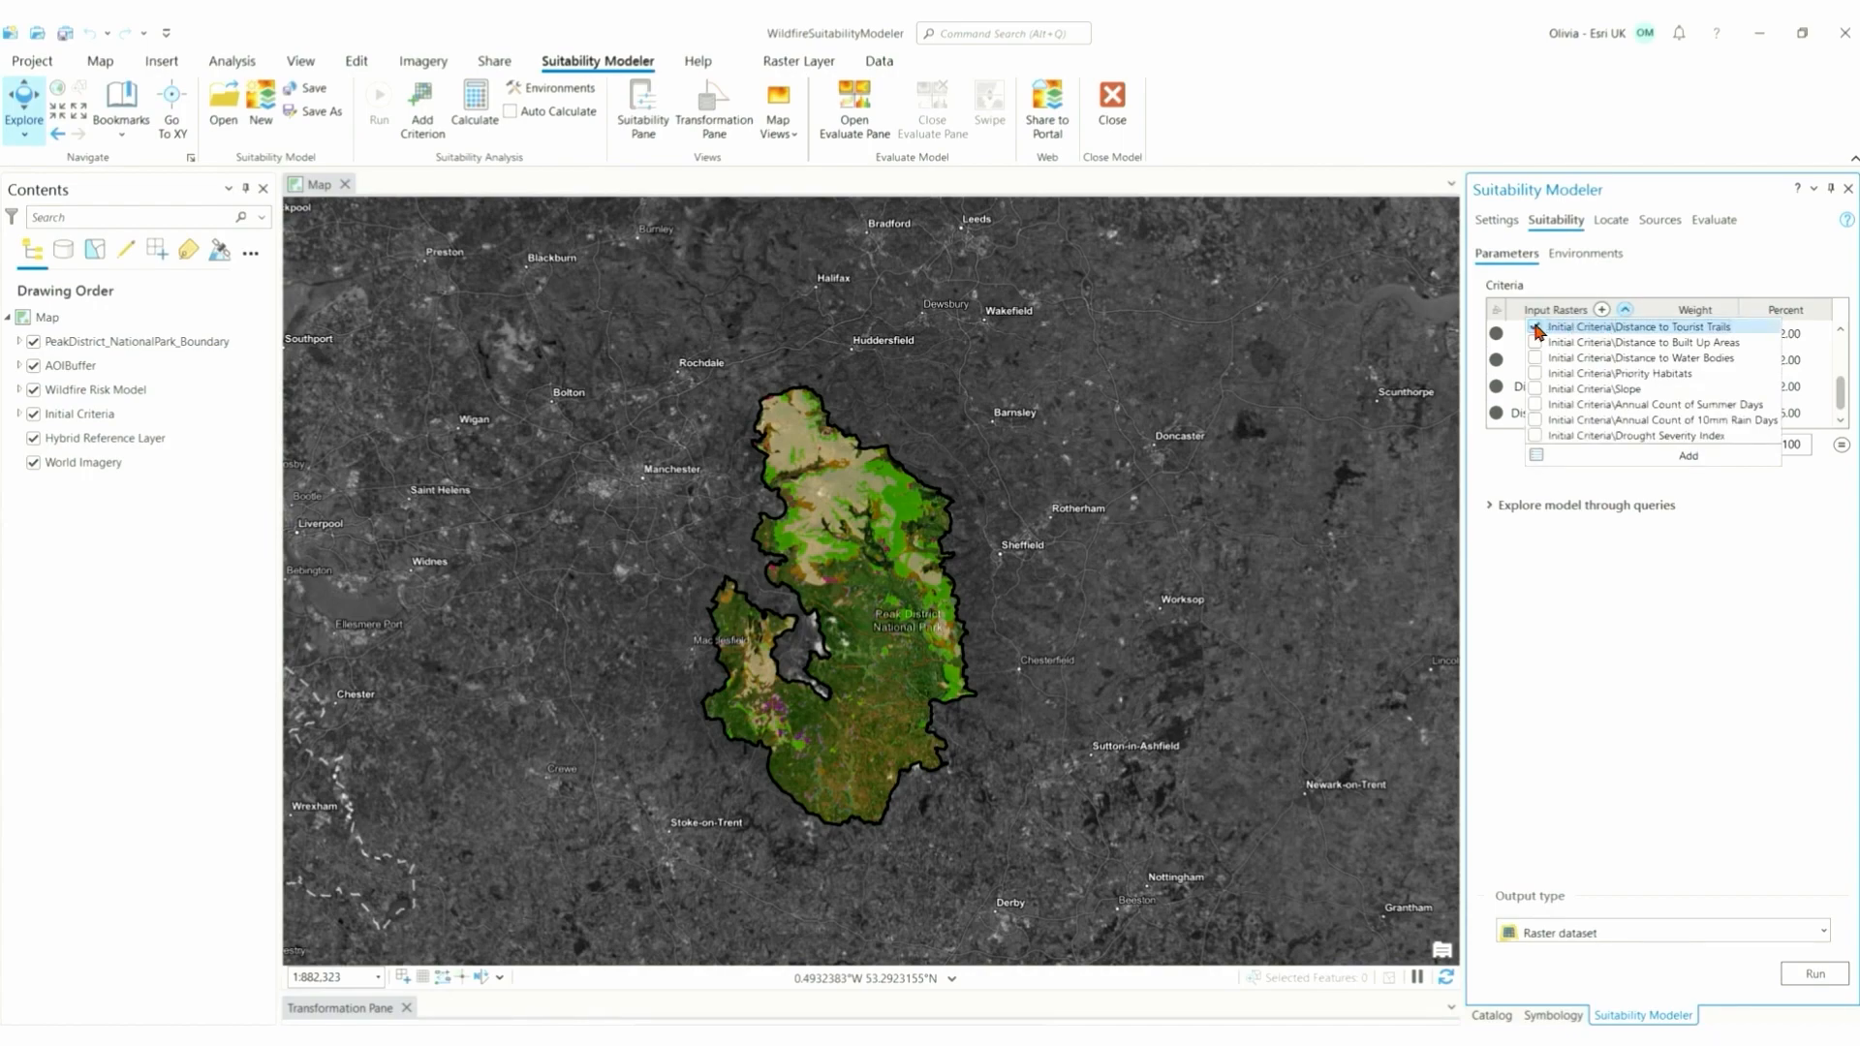
left_click(1690, 459)
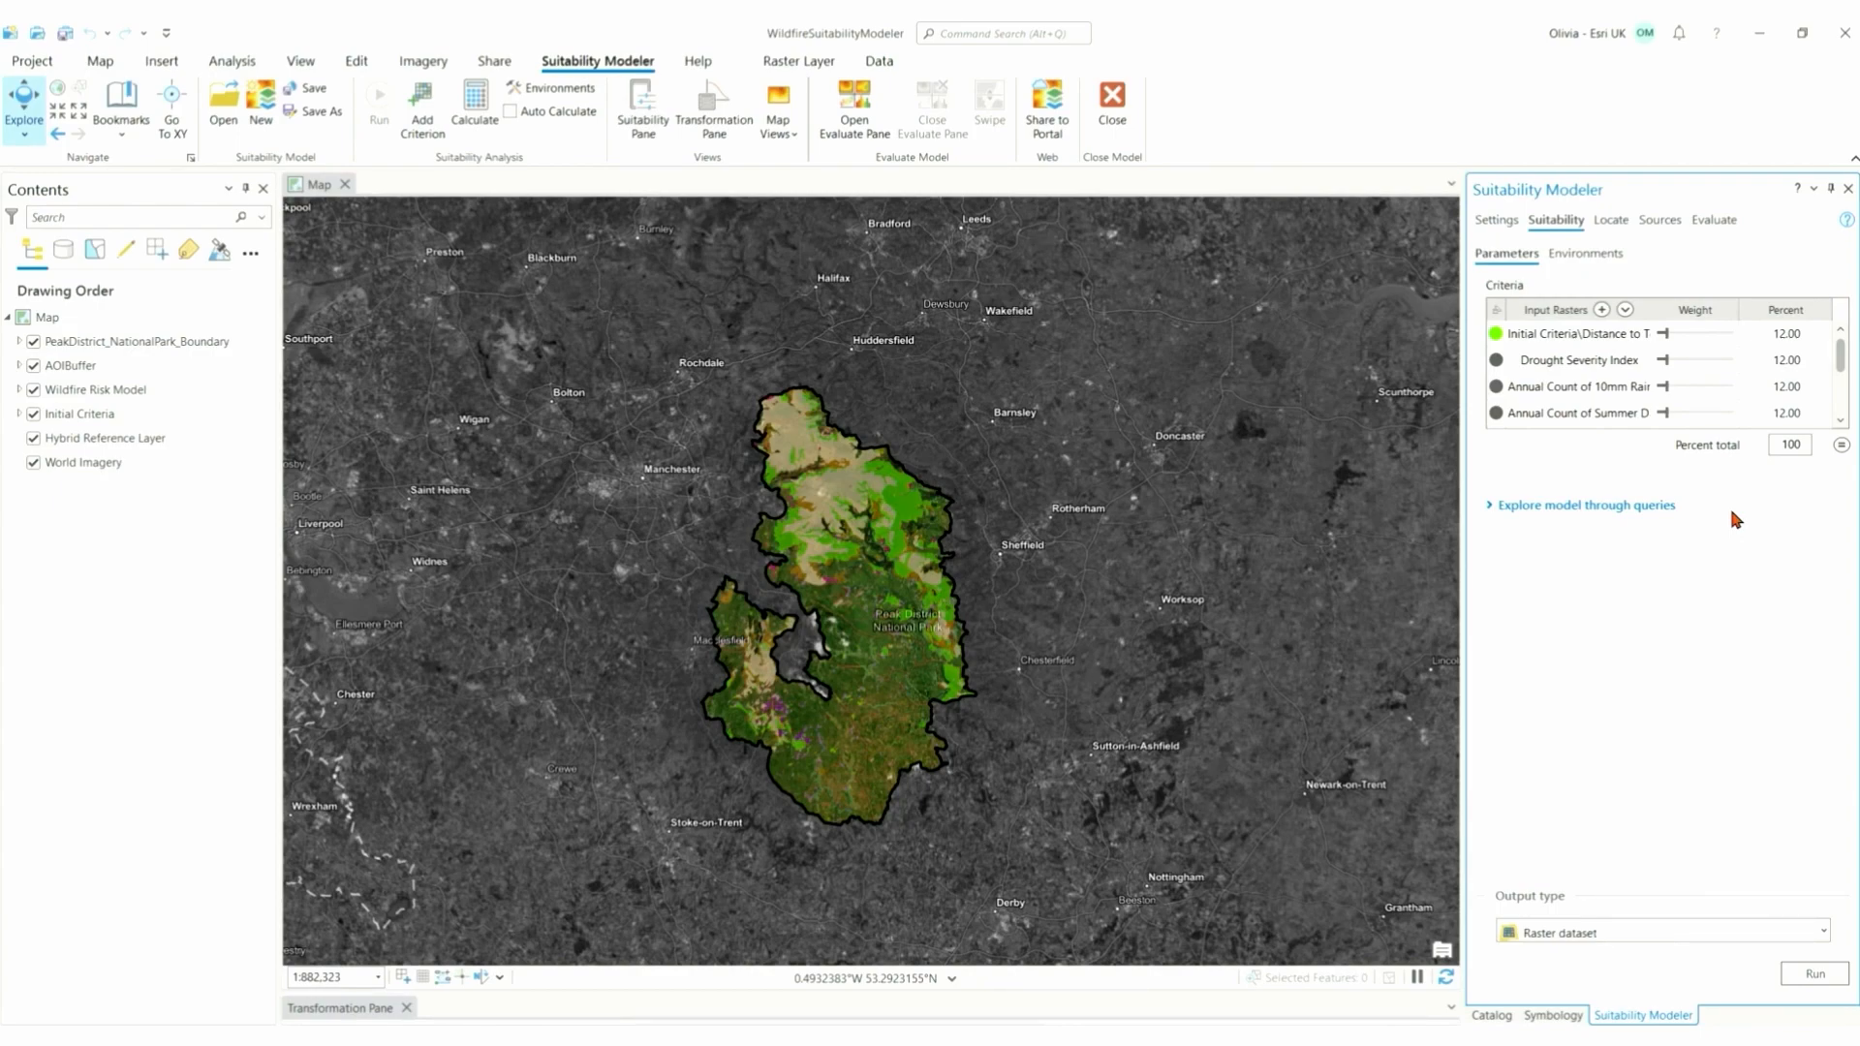
- Hide the Initial Criteria group, show the Transformed Distance to Tourist Trails layer and enlarge the Transformation Pane below the map
left_click(33, 413)
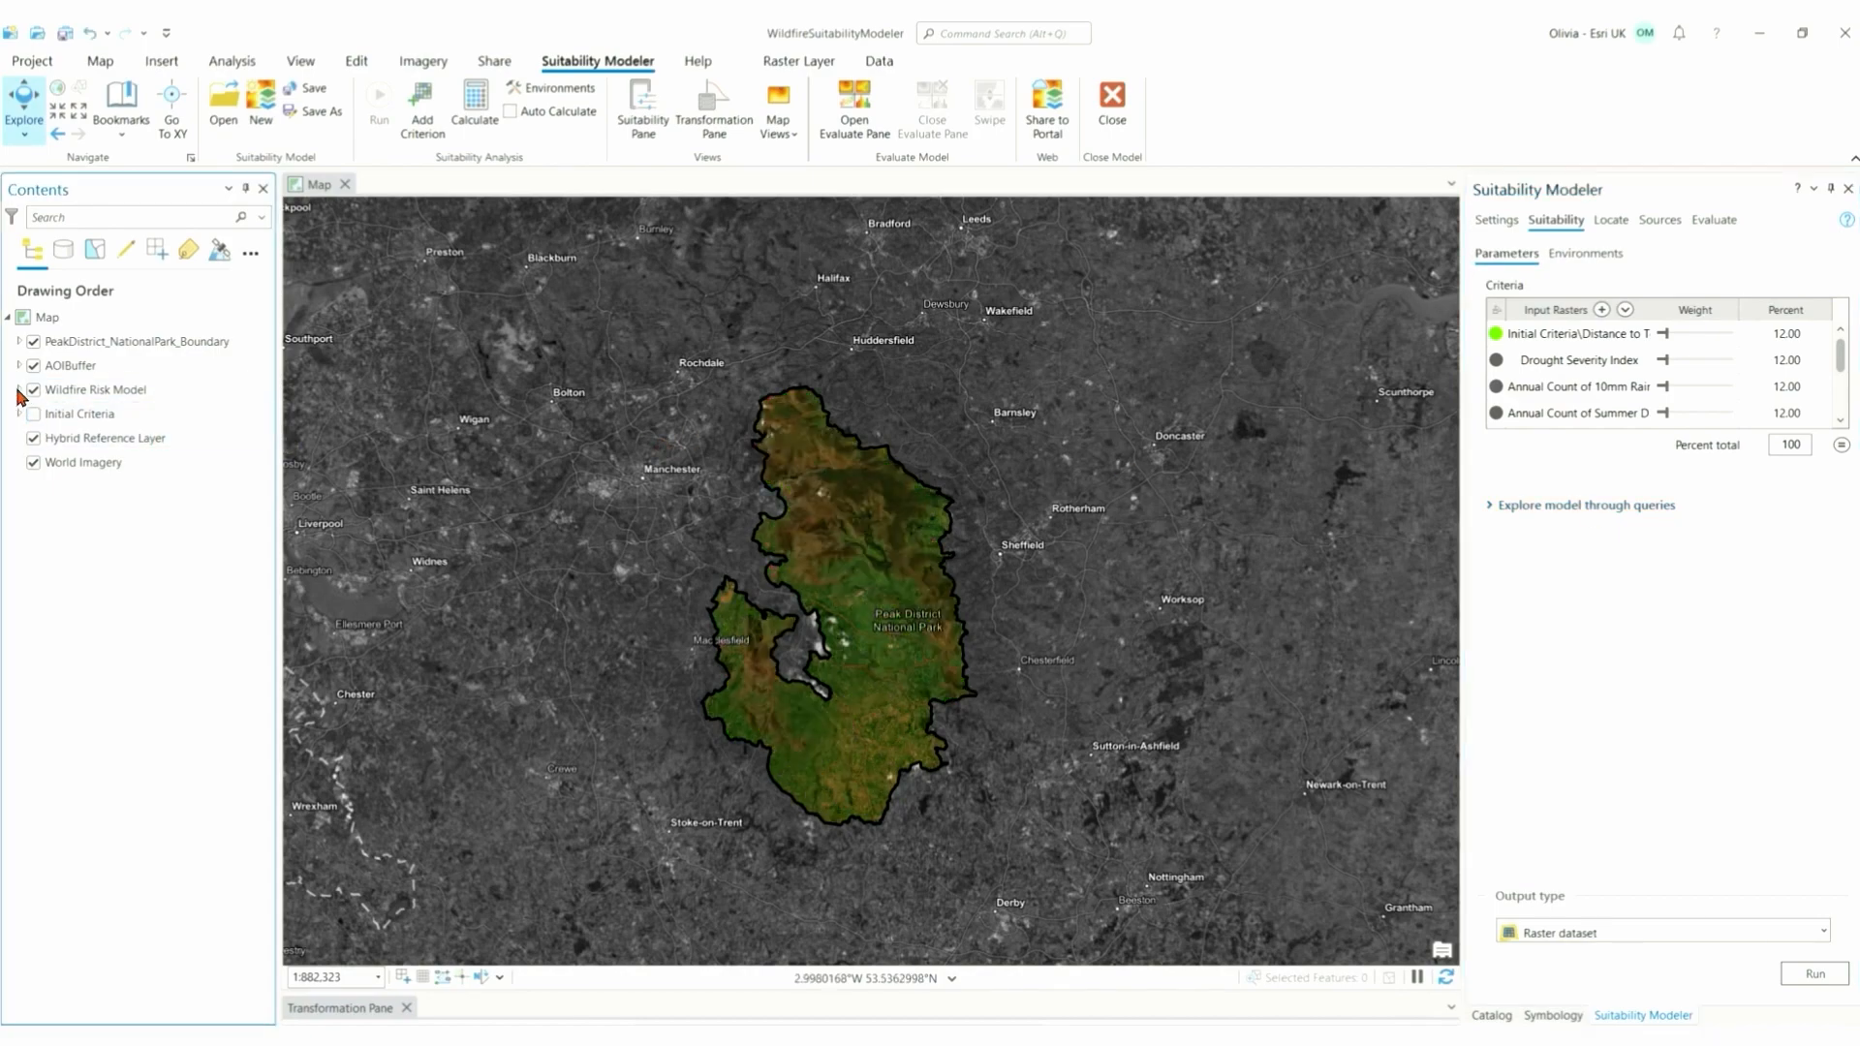
left_click(19, 390)
left_click(44, 462)
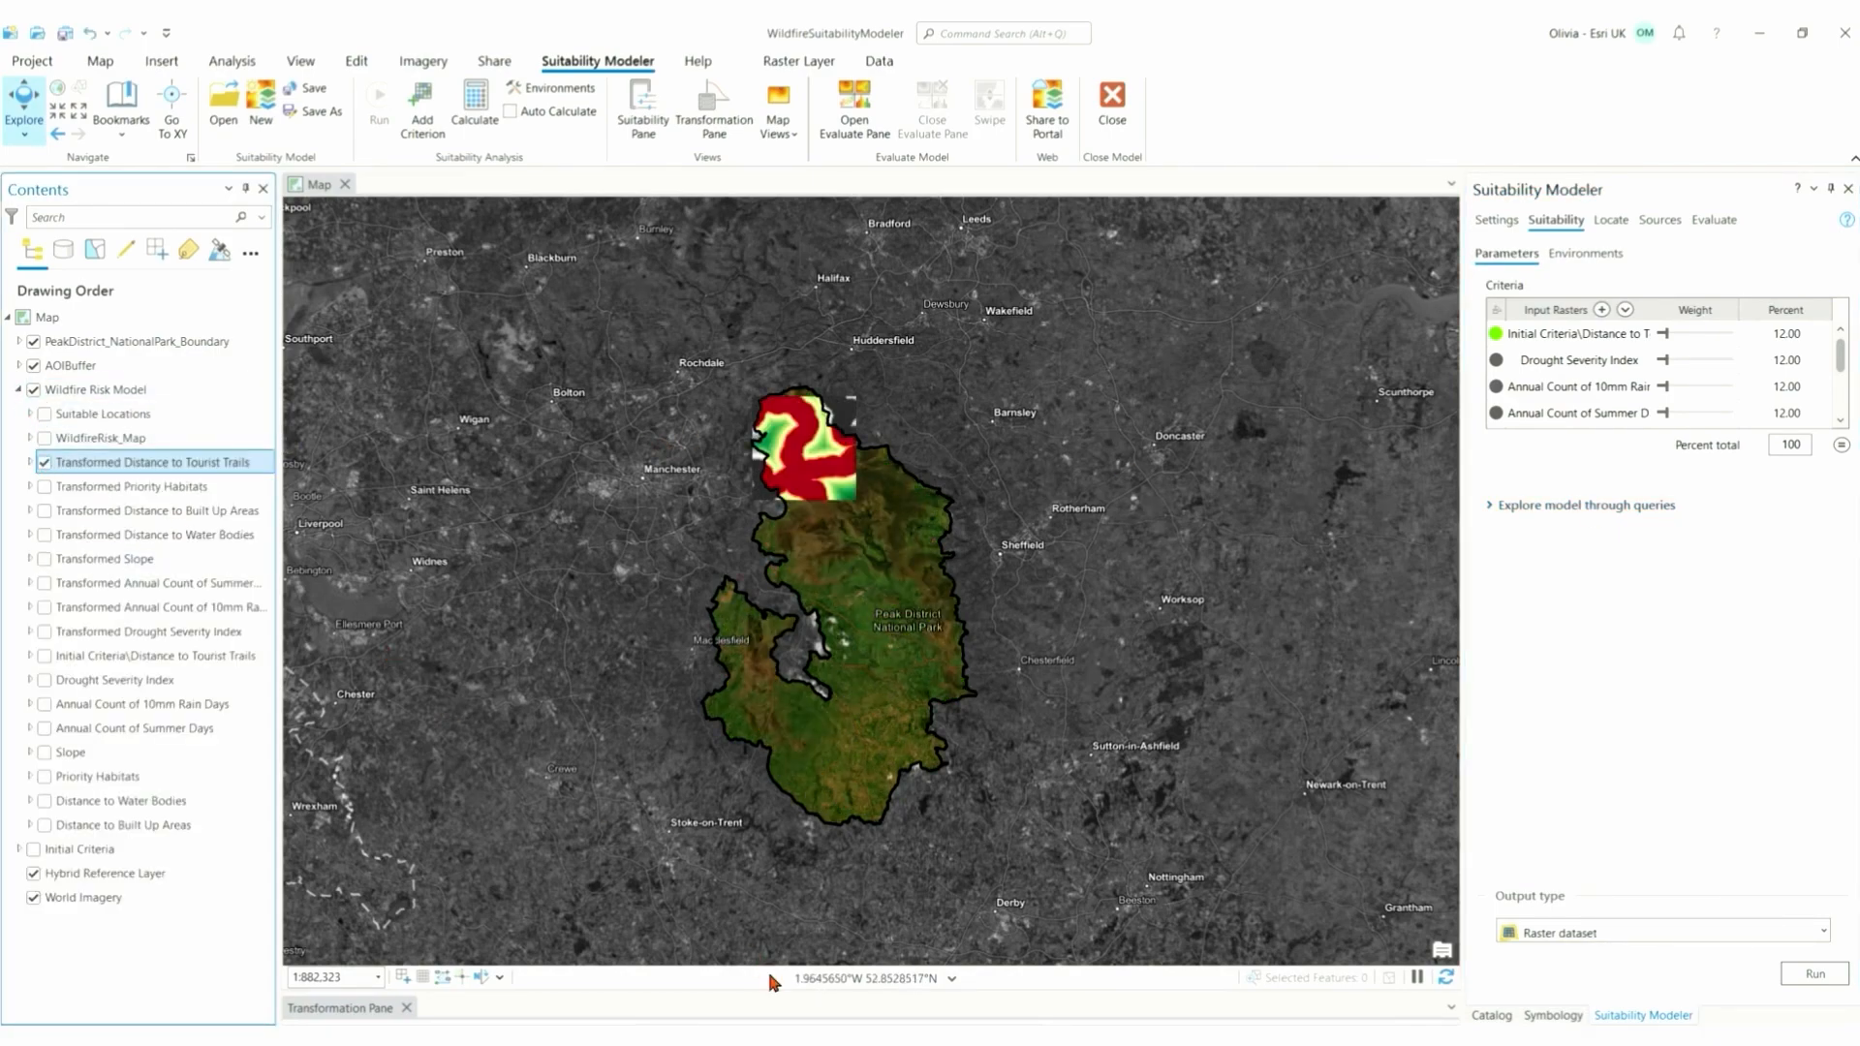
left_click_drag(771, 992, 769, 602)
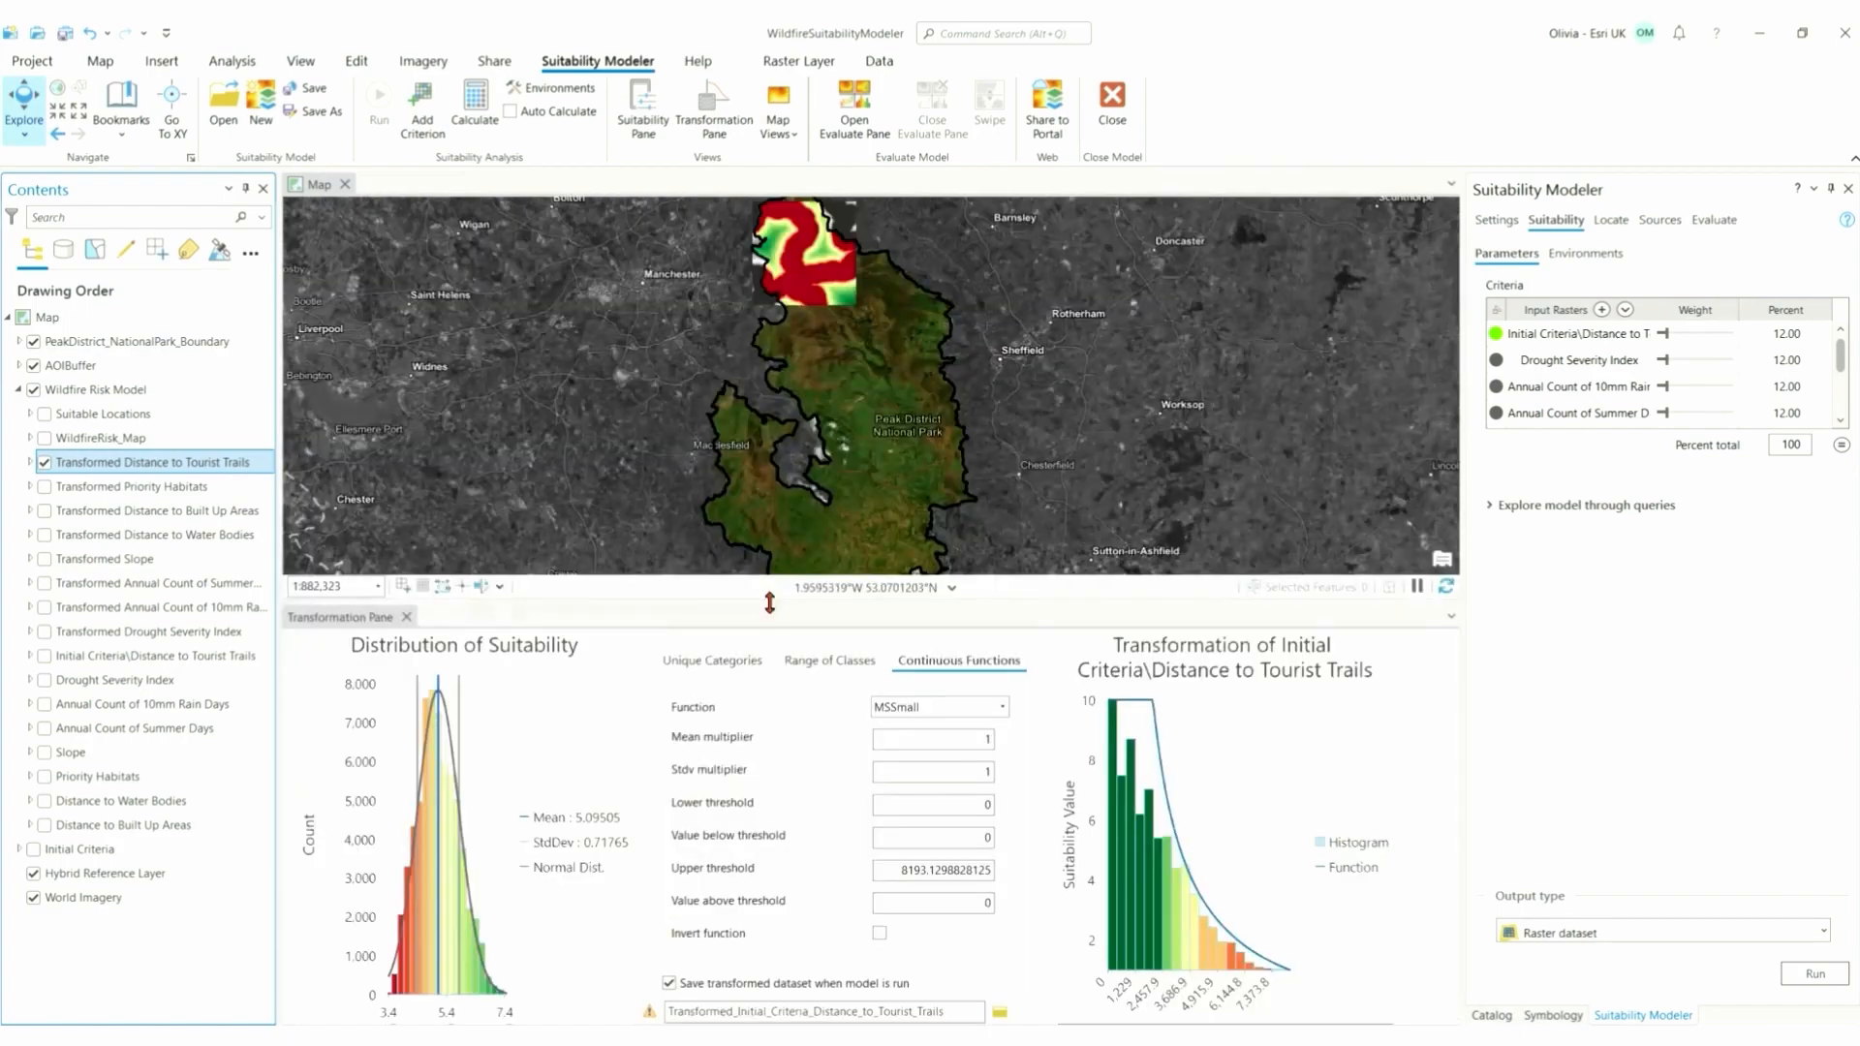
scroll(833, 397, "up", 4)
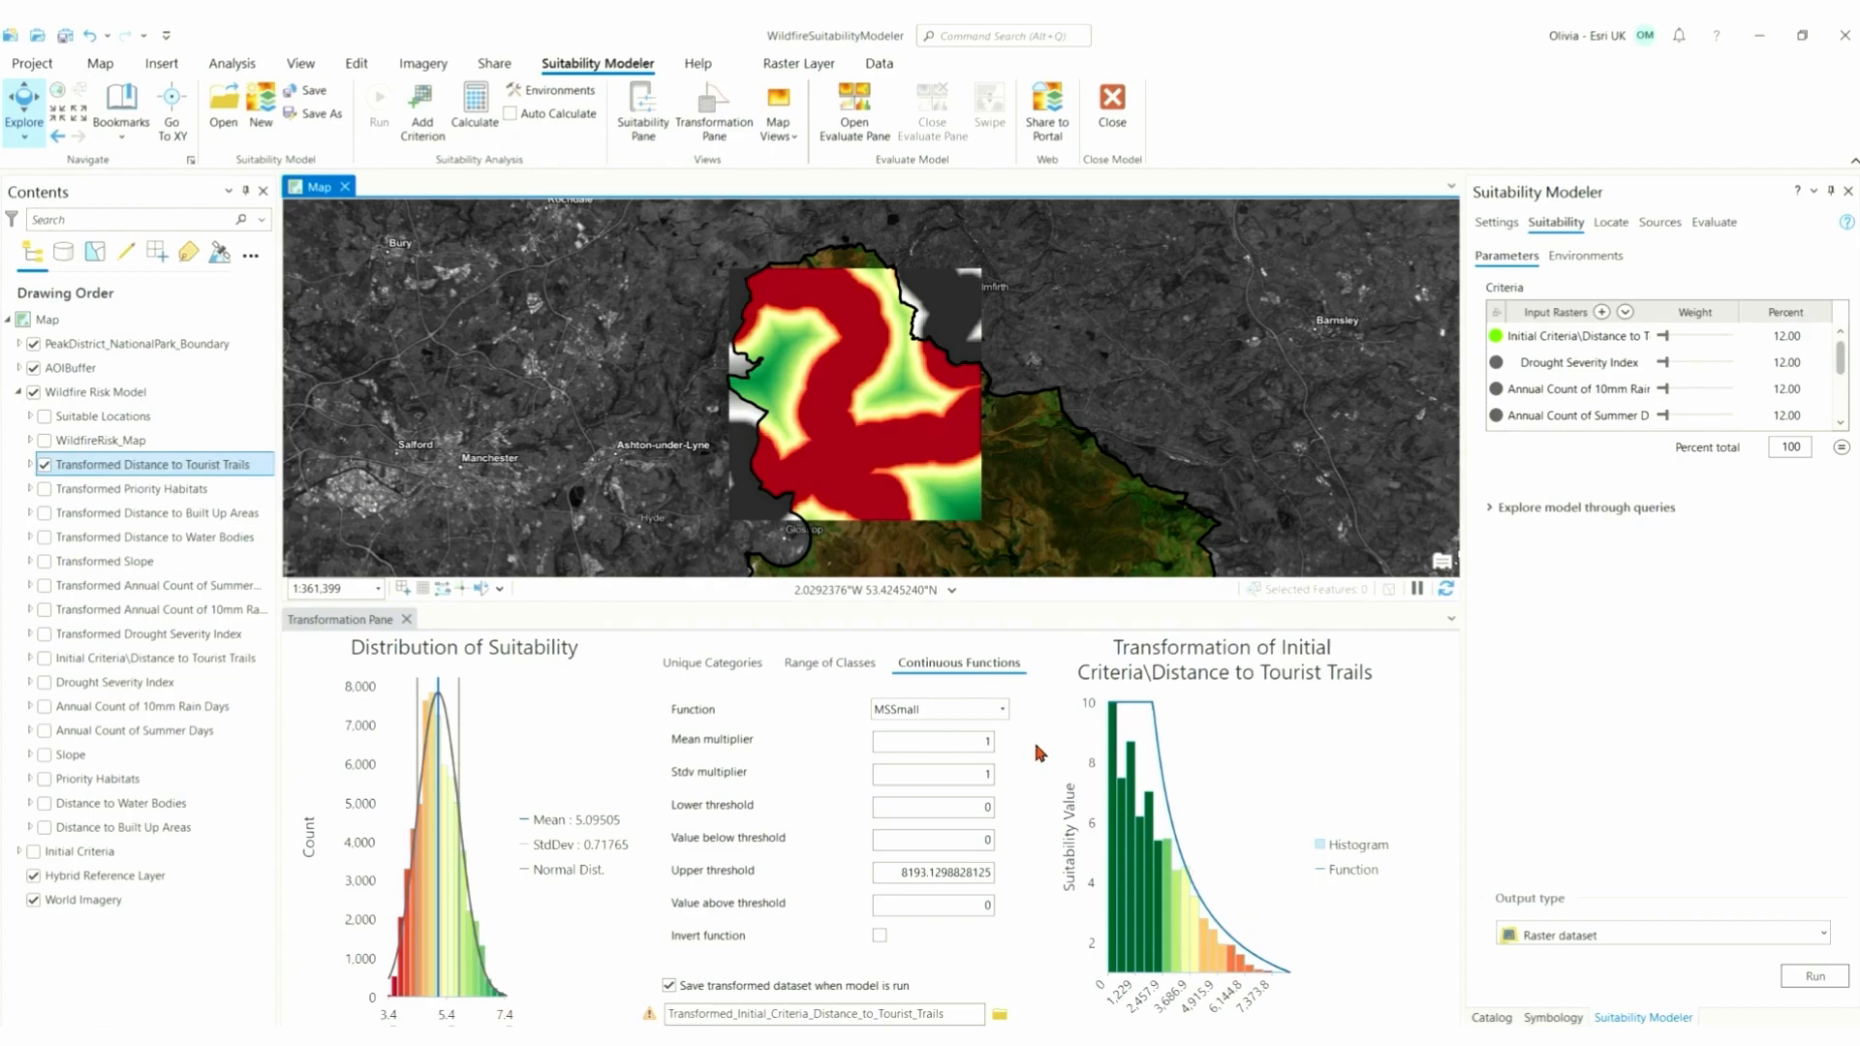
- Set the Distance to Tourist Trails transformation function to Linear and recalculate the suitability model
left_click(1002, 710)
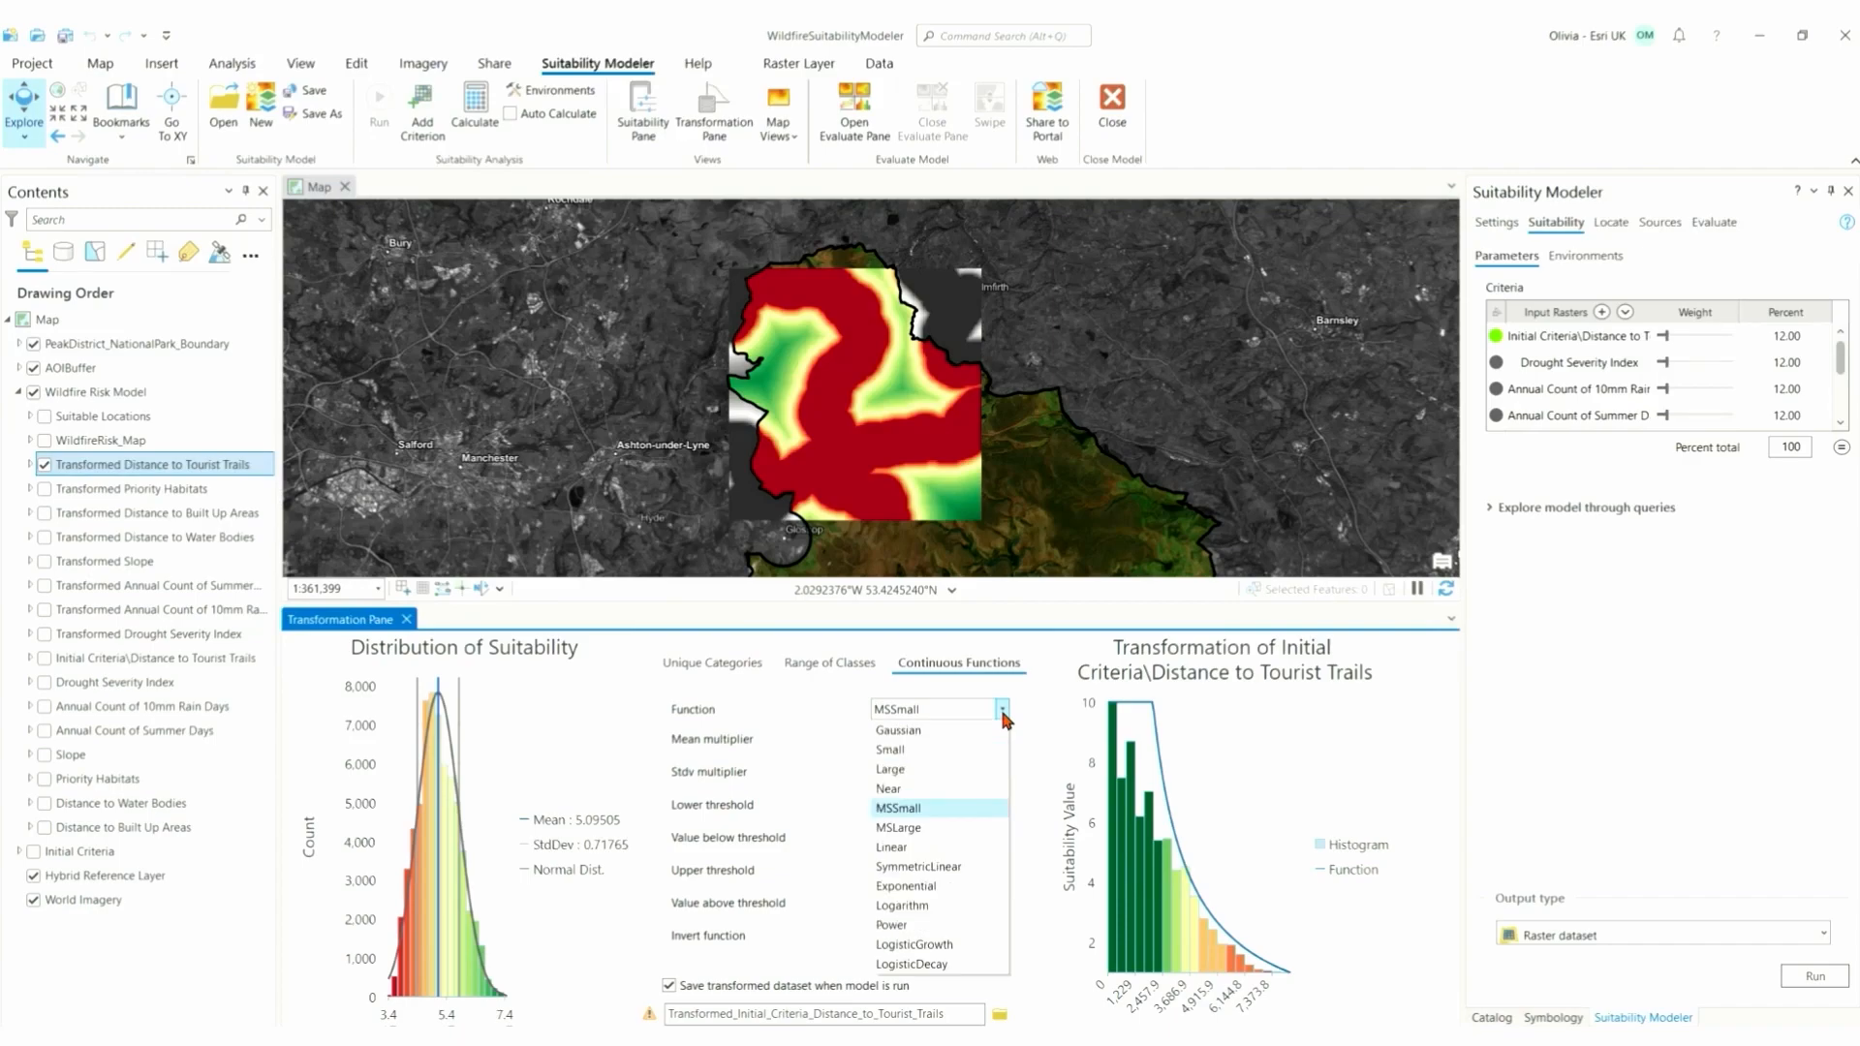
left_click(918, 850)
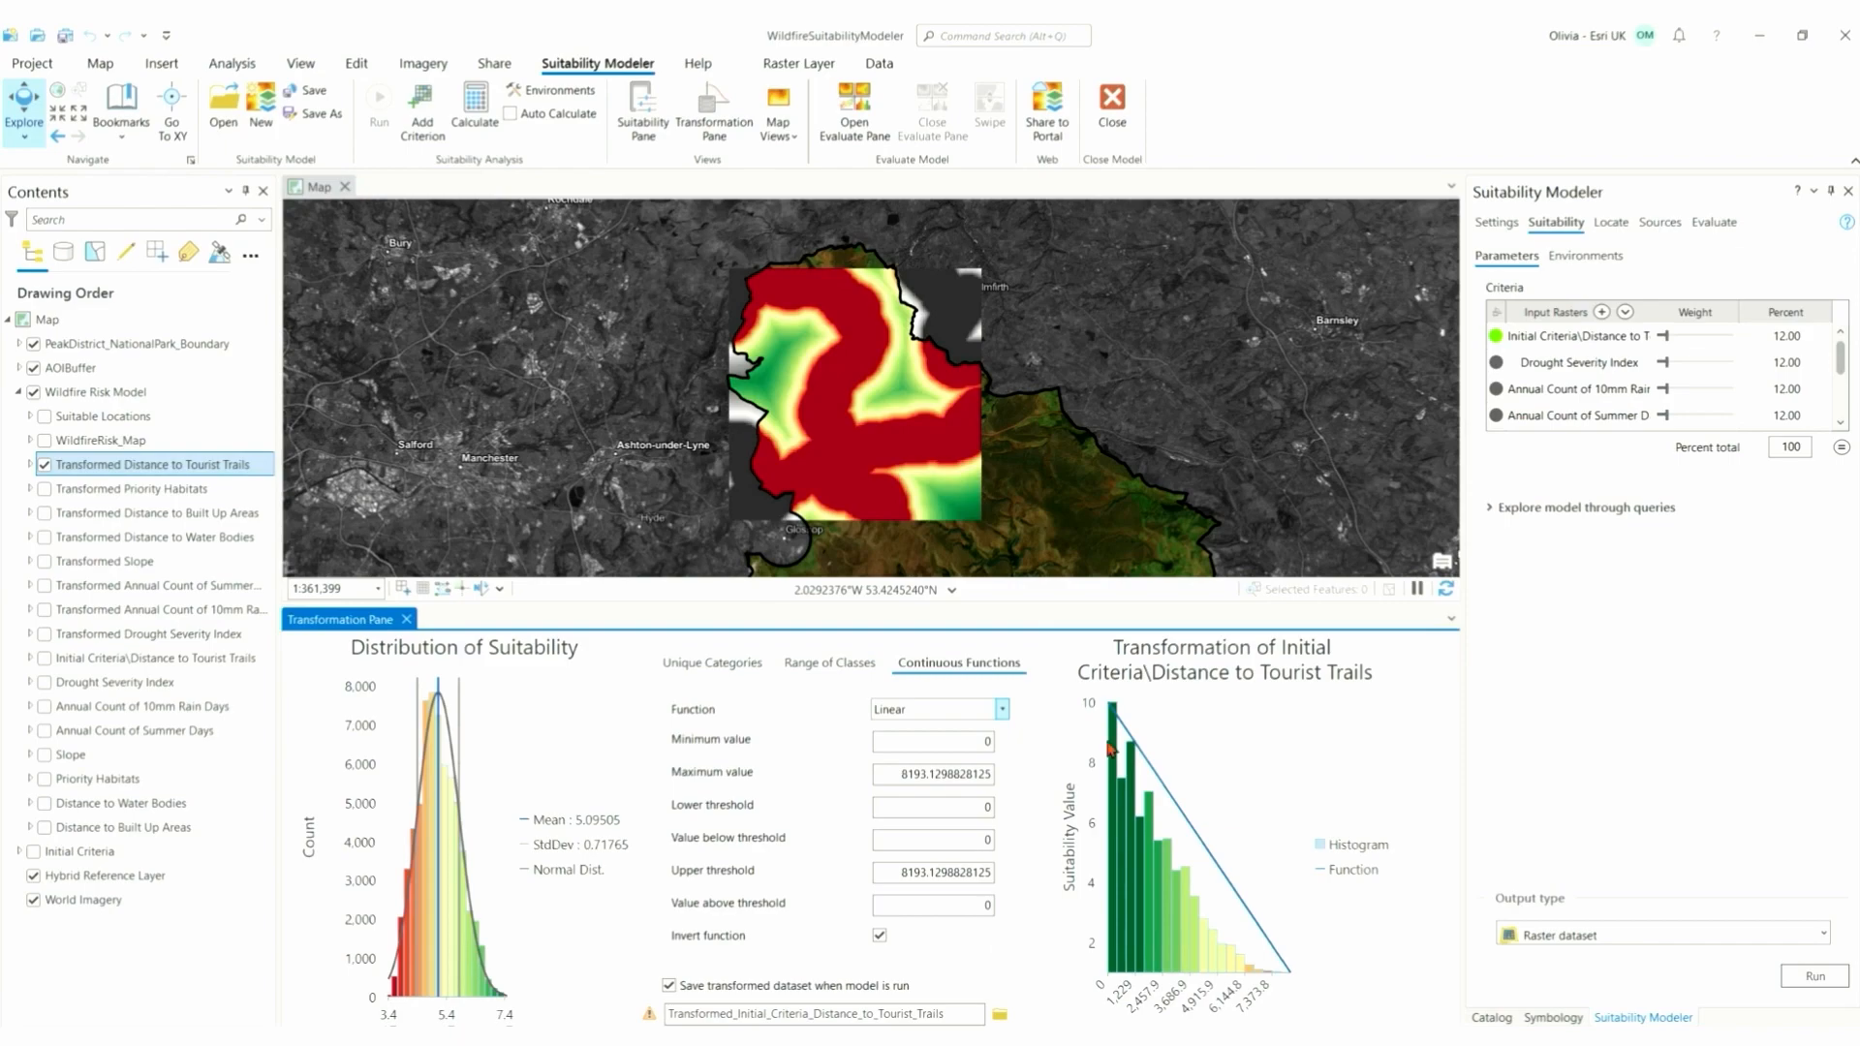
mouse_move(1100, 987)
left_click(482, 124)
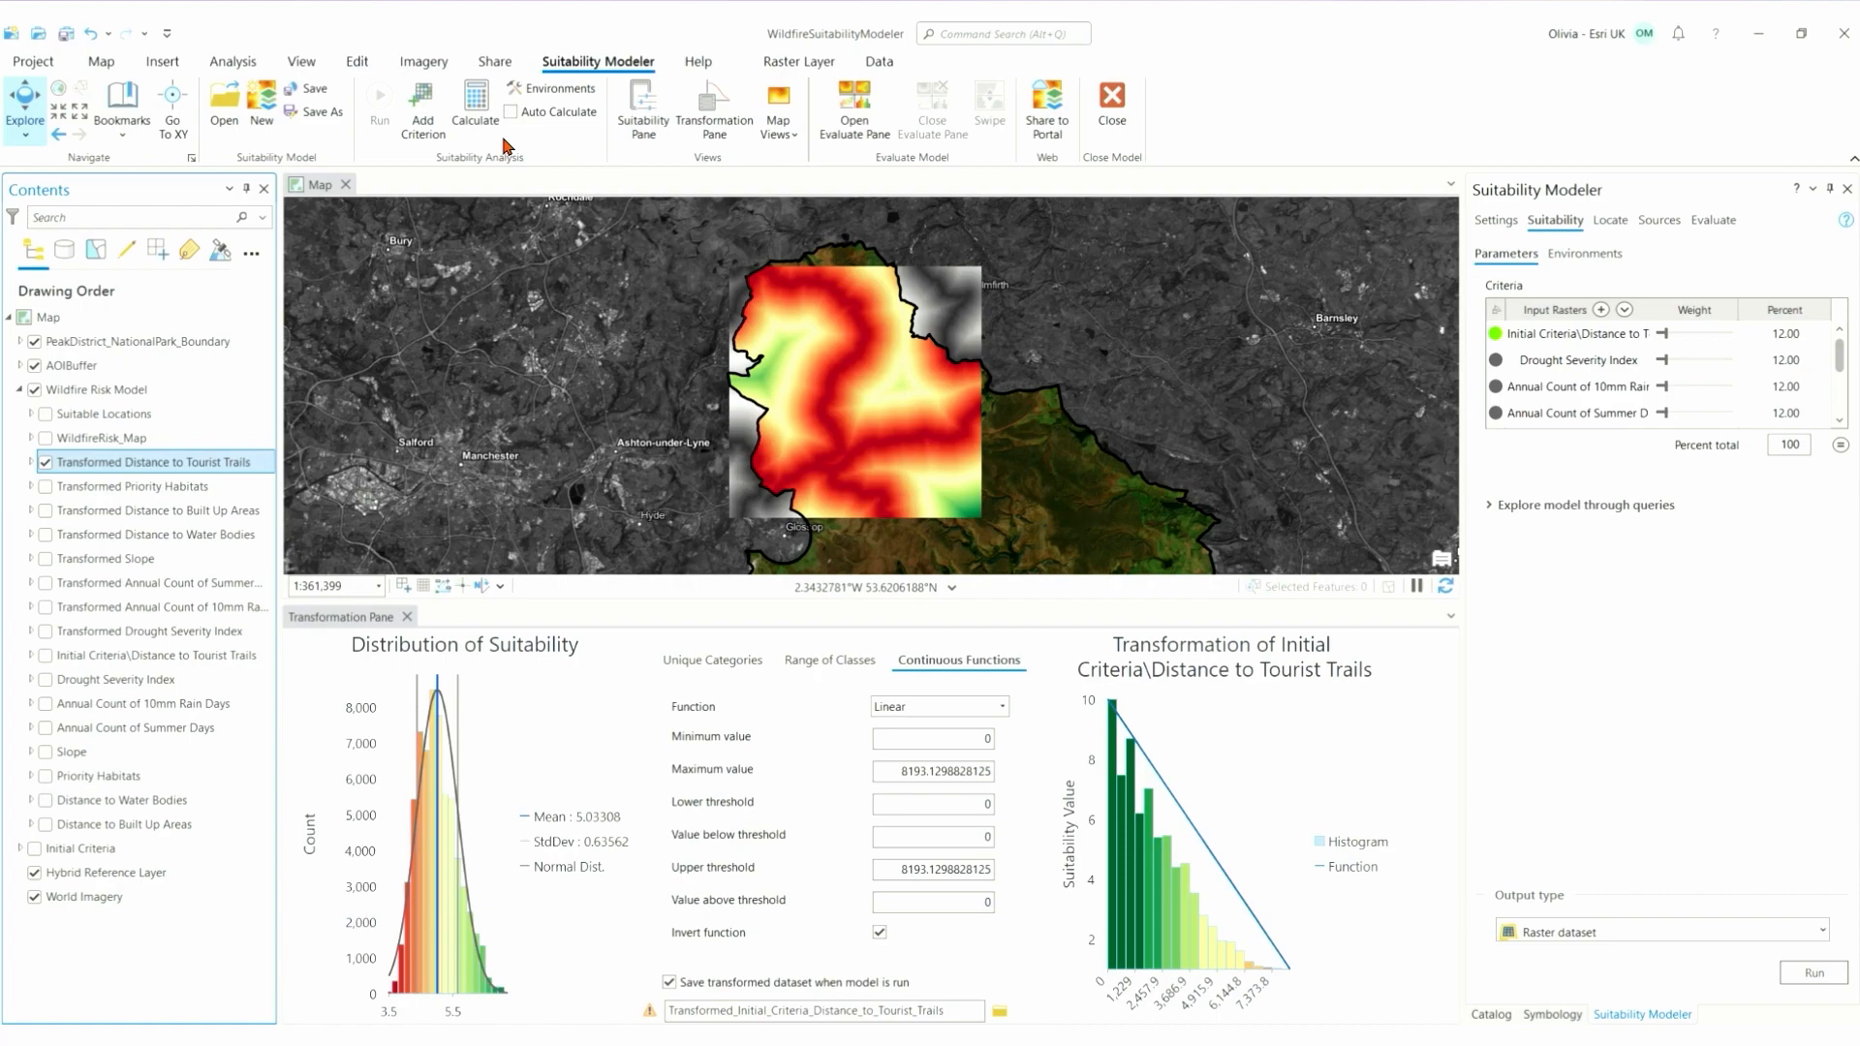
- Show Transformed Priority Habitats instead of Transformed Distance to Tourist Trails and open the Priority Habitats transformation with its categories based on Name
left_click(46, 487)
left_click(46, 463)
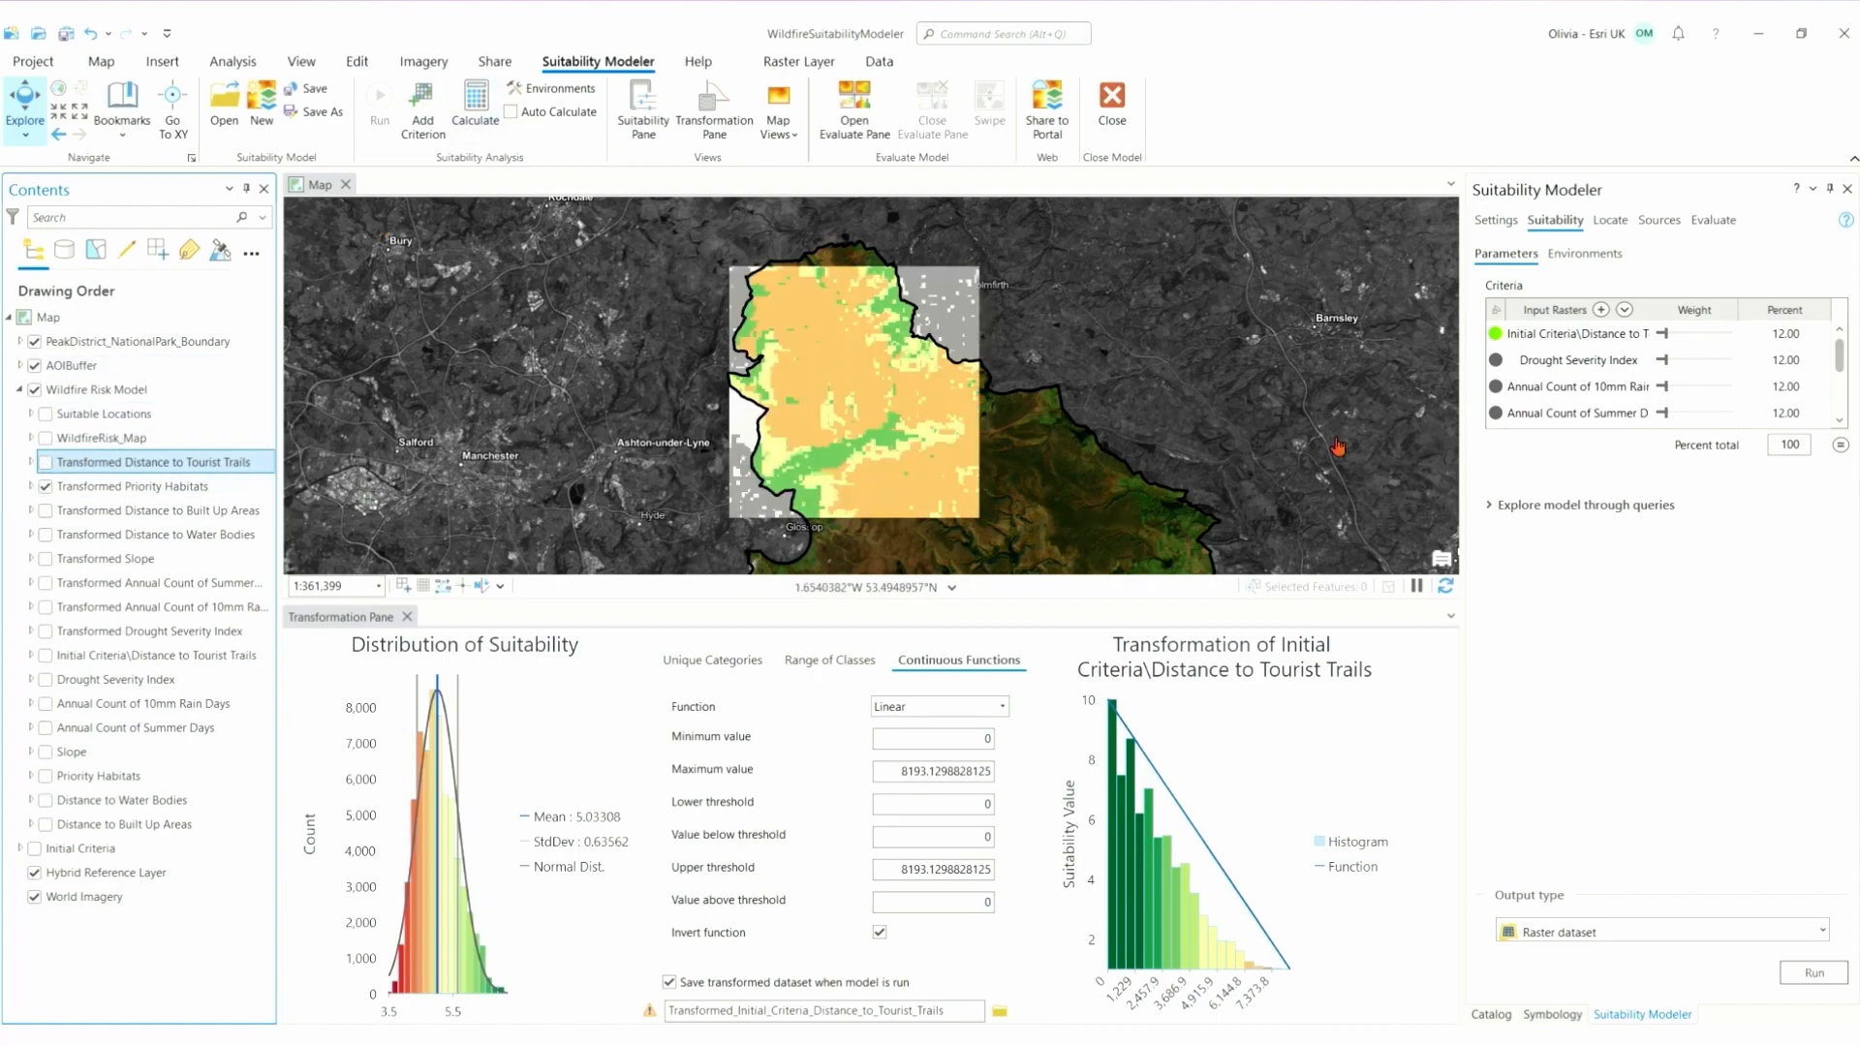
scroll(1549, 388, "down", 3)
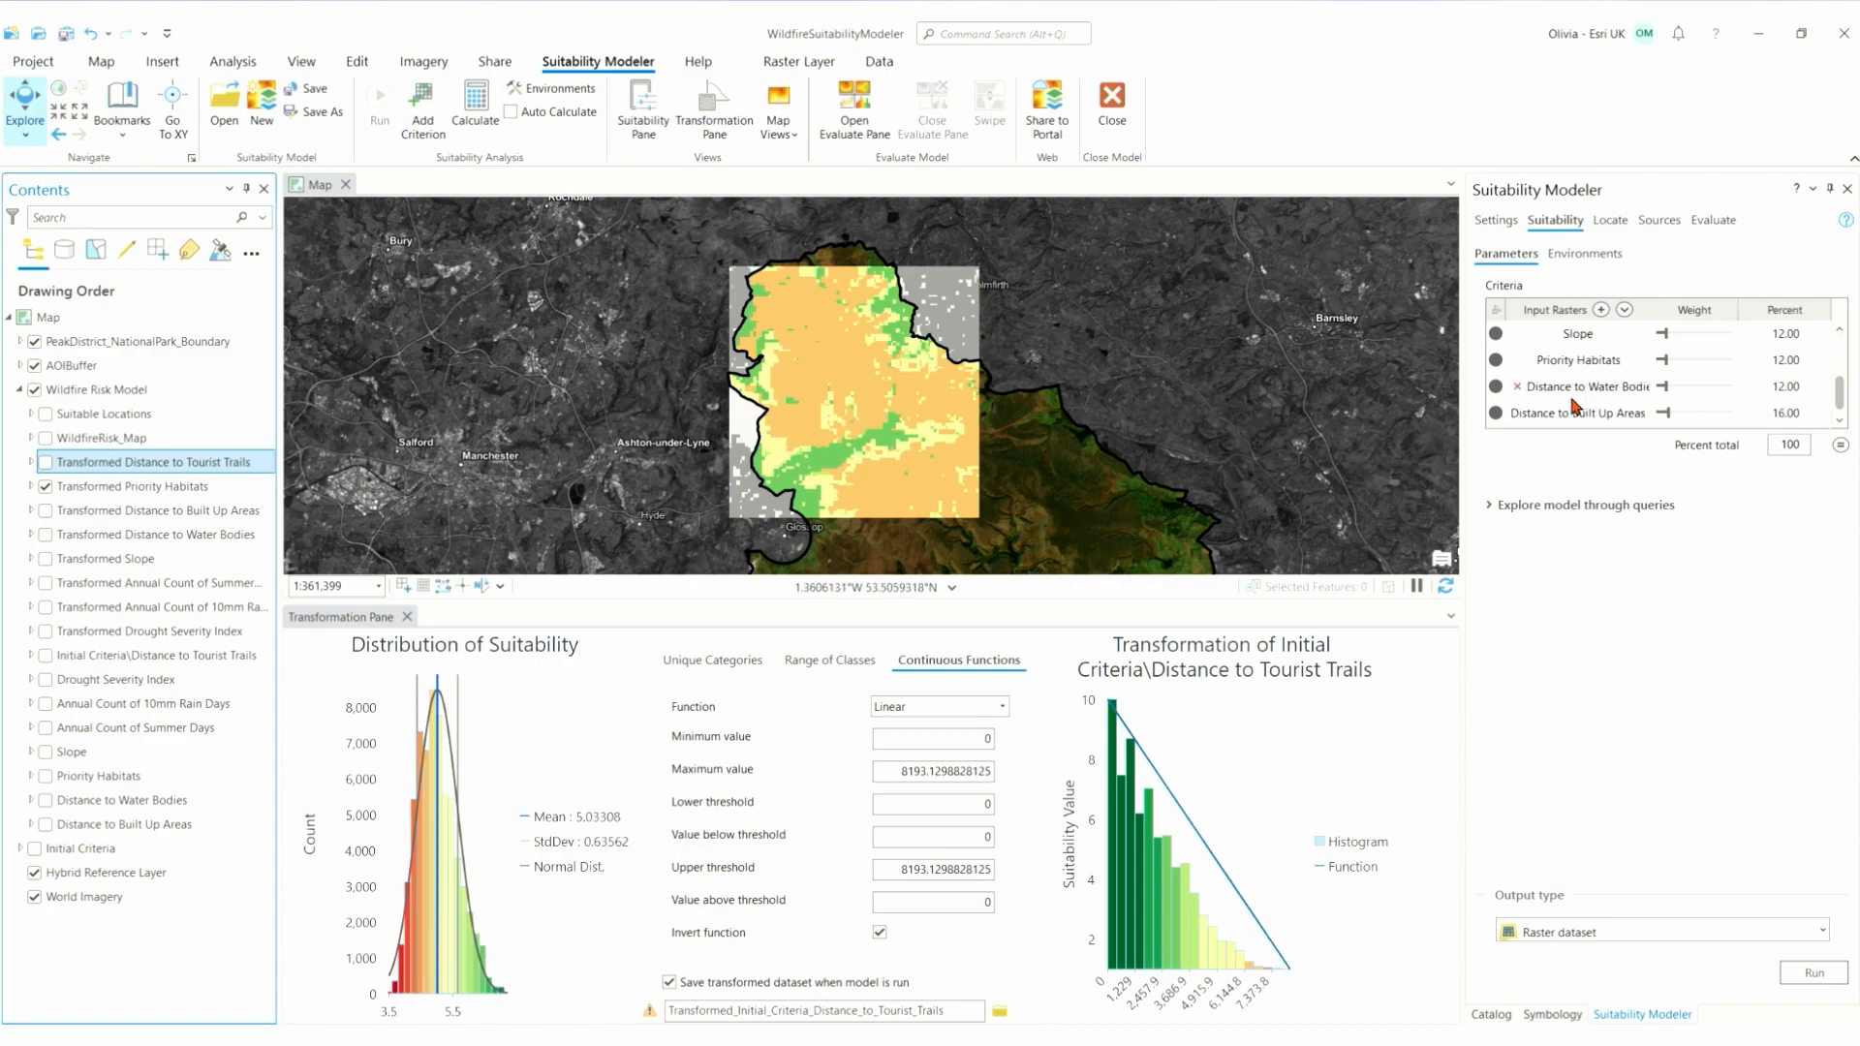
left_click(1496, 361)
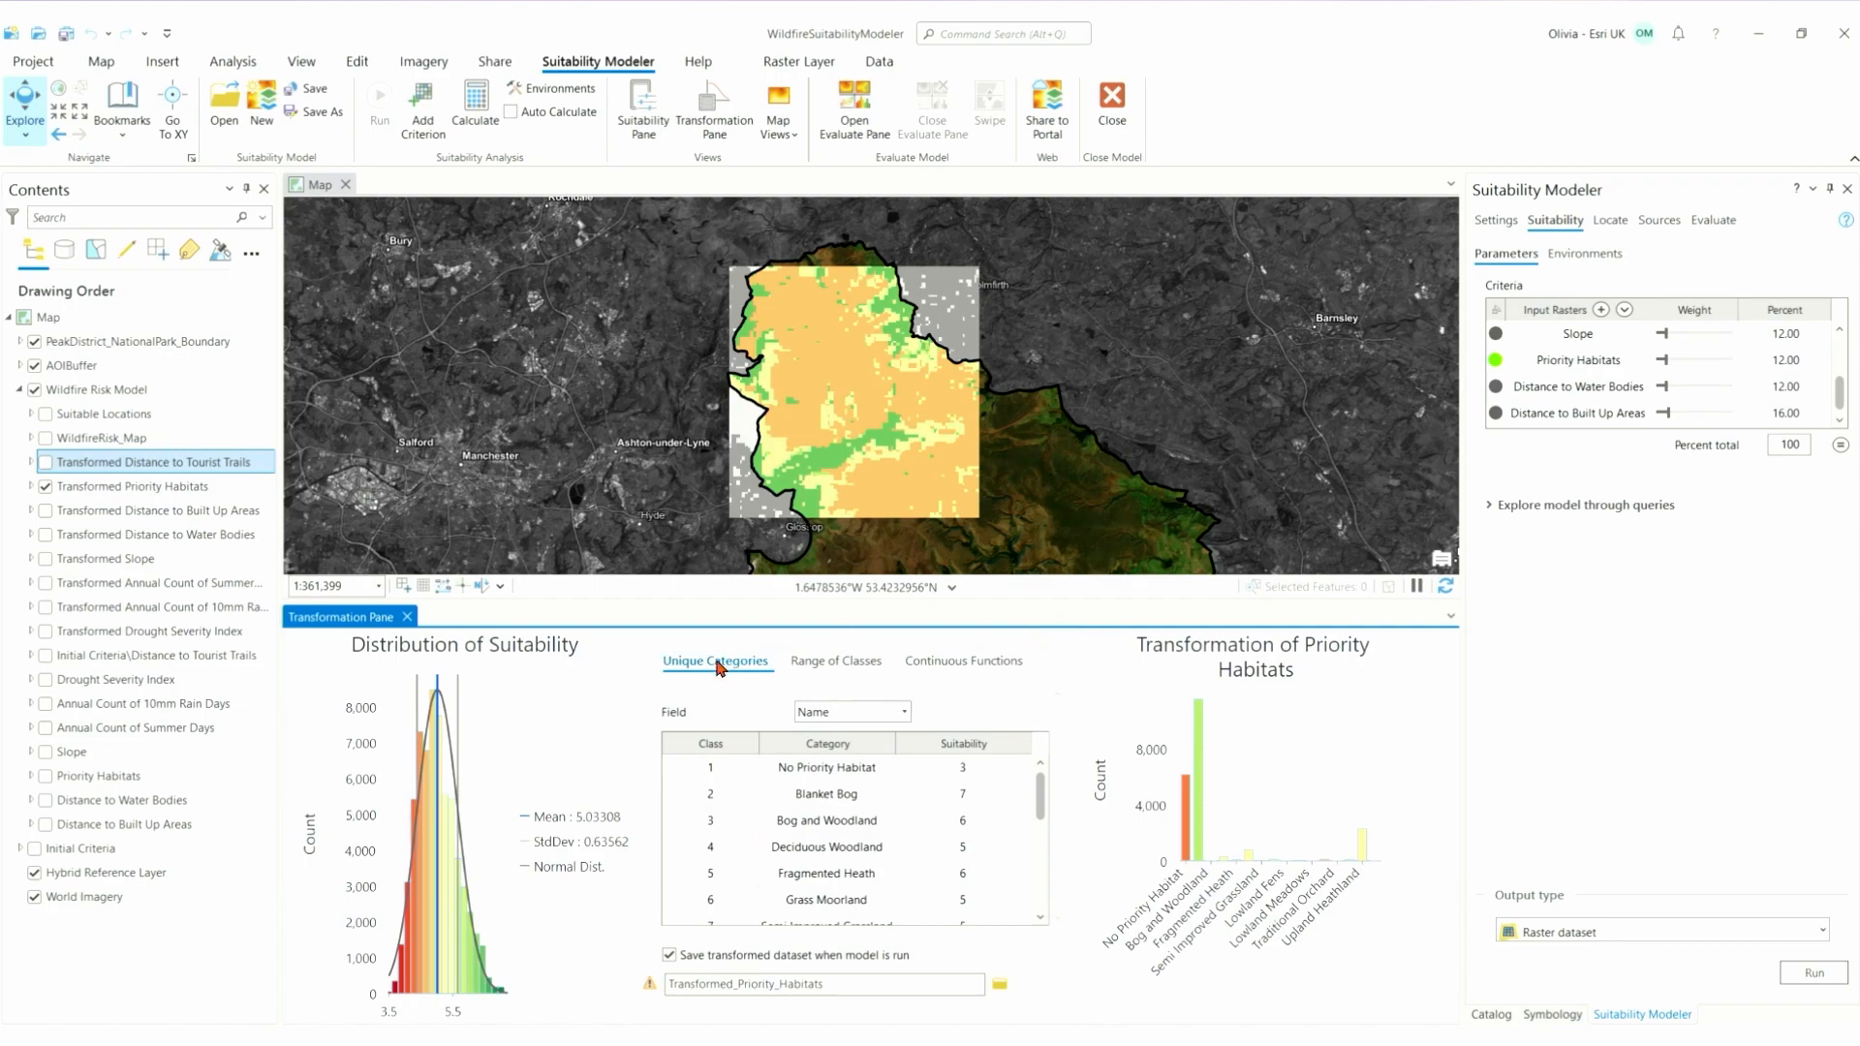
left_click(901, 715)
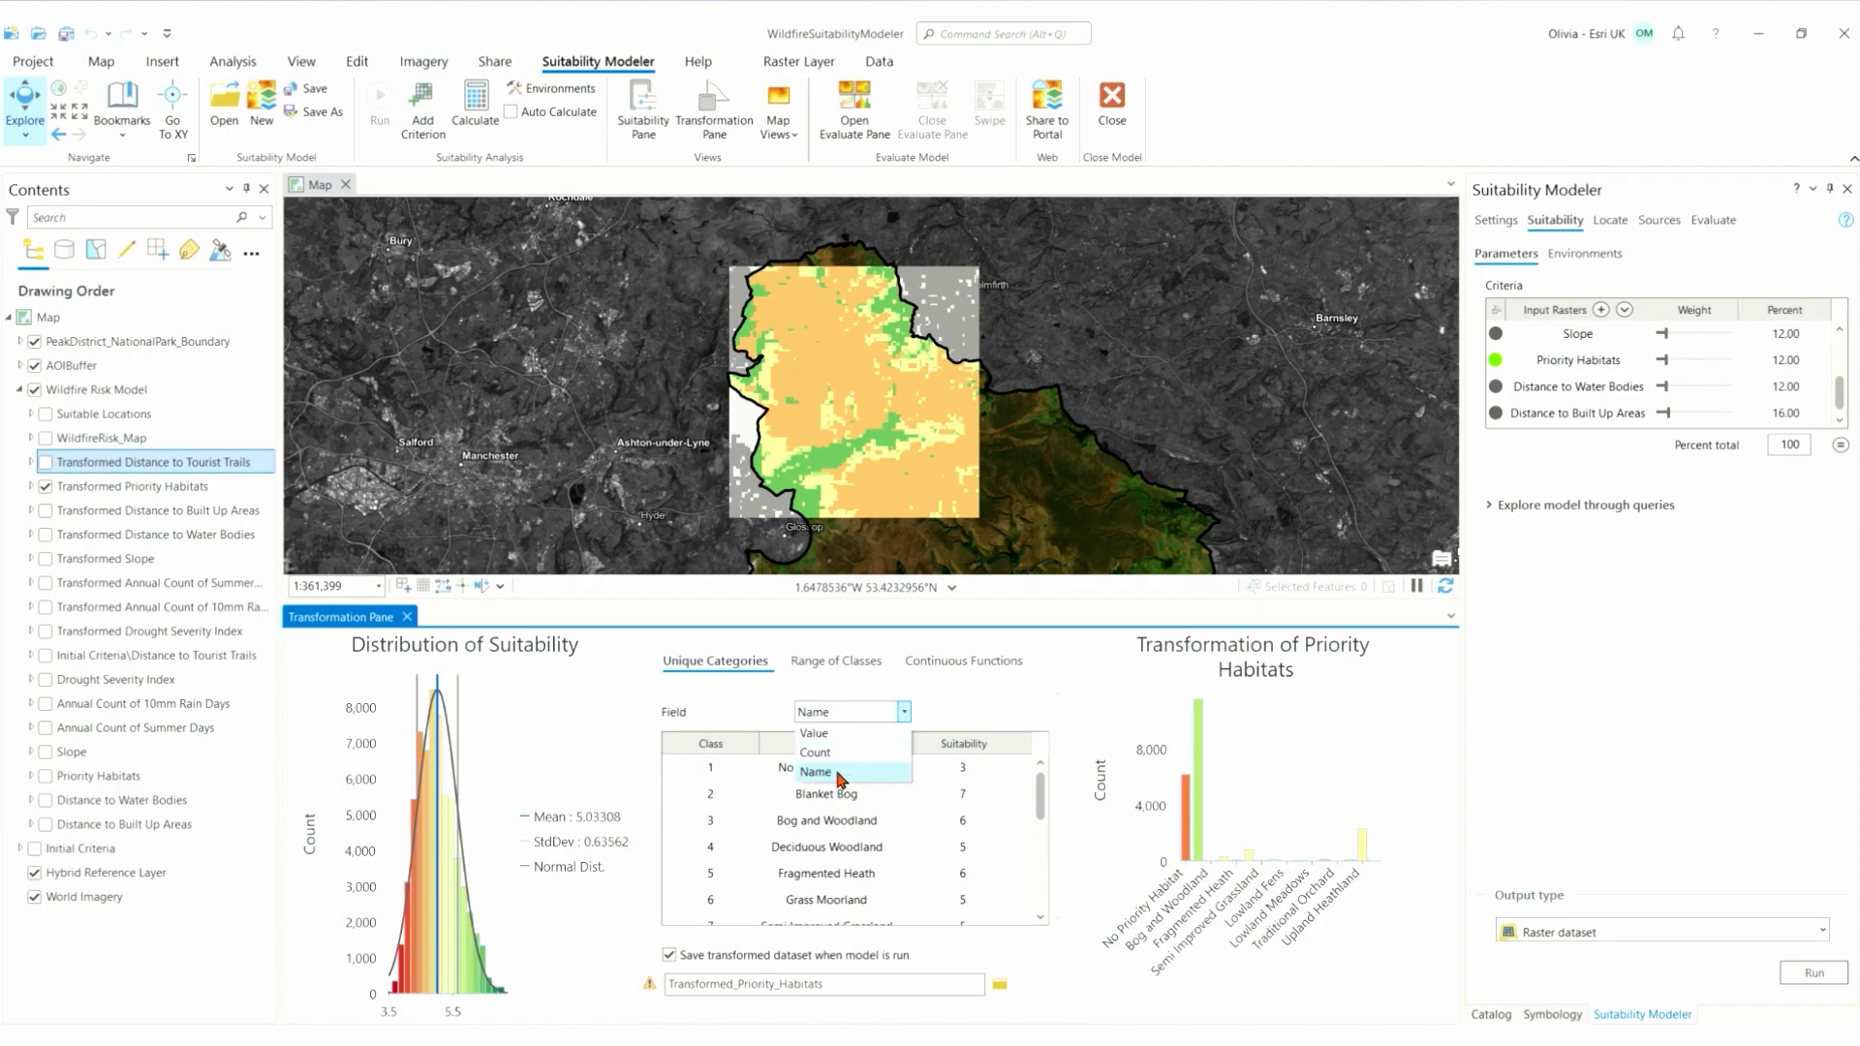
left_click(955, 711)
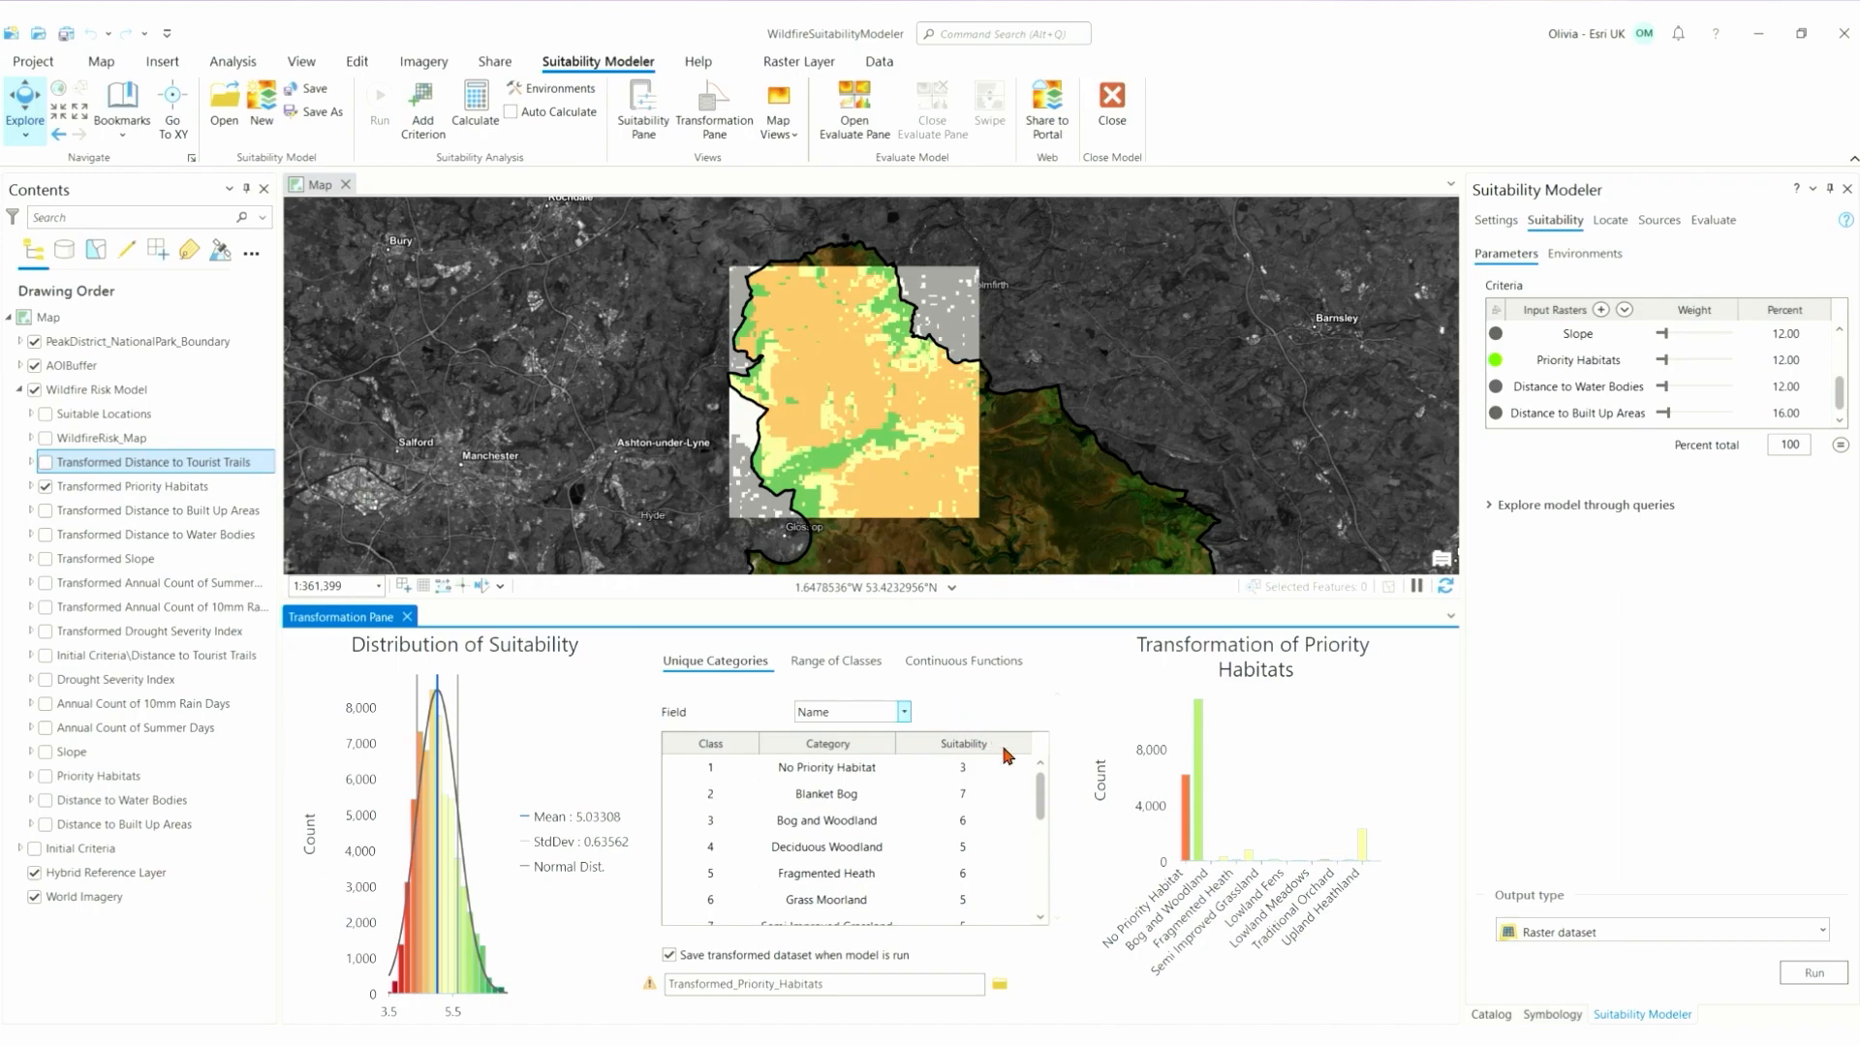
- Set the suitability of Upland Flushes, Fens to 6, Upland Heathland to 8 and Upland Hay Meadows to 7, and recalculate the model
left_click_drag(1041, 796, 1044, 928)
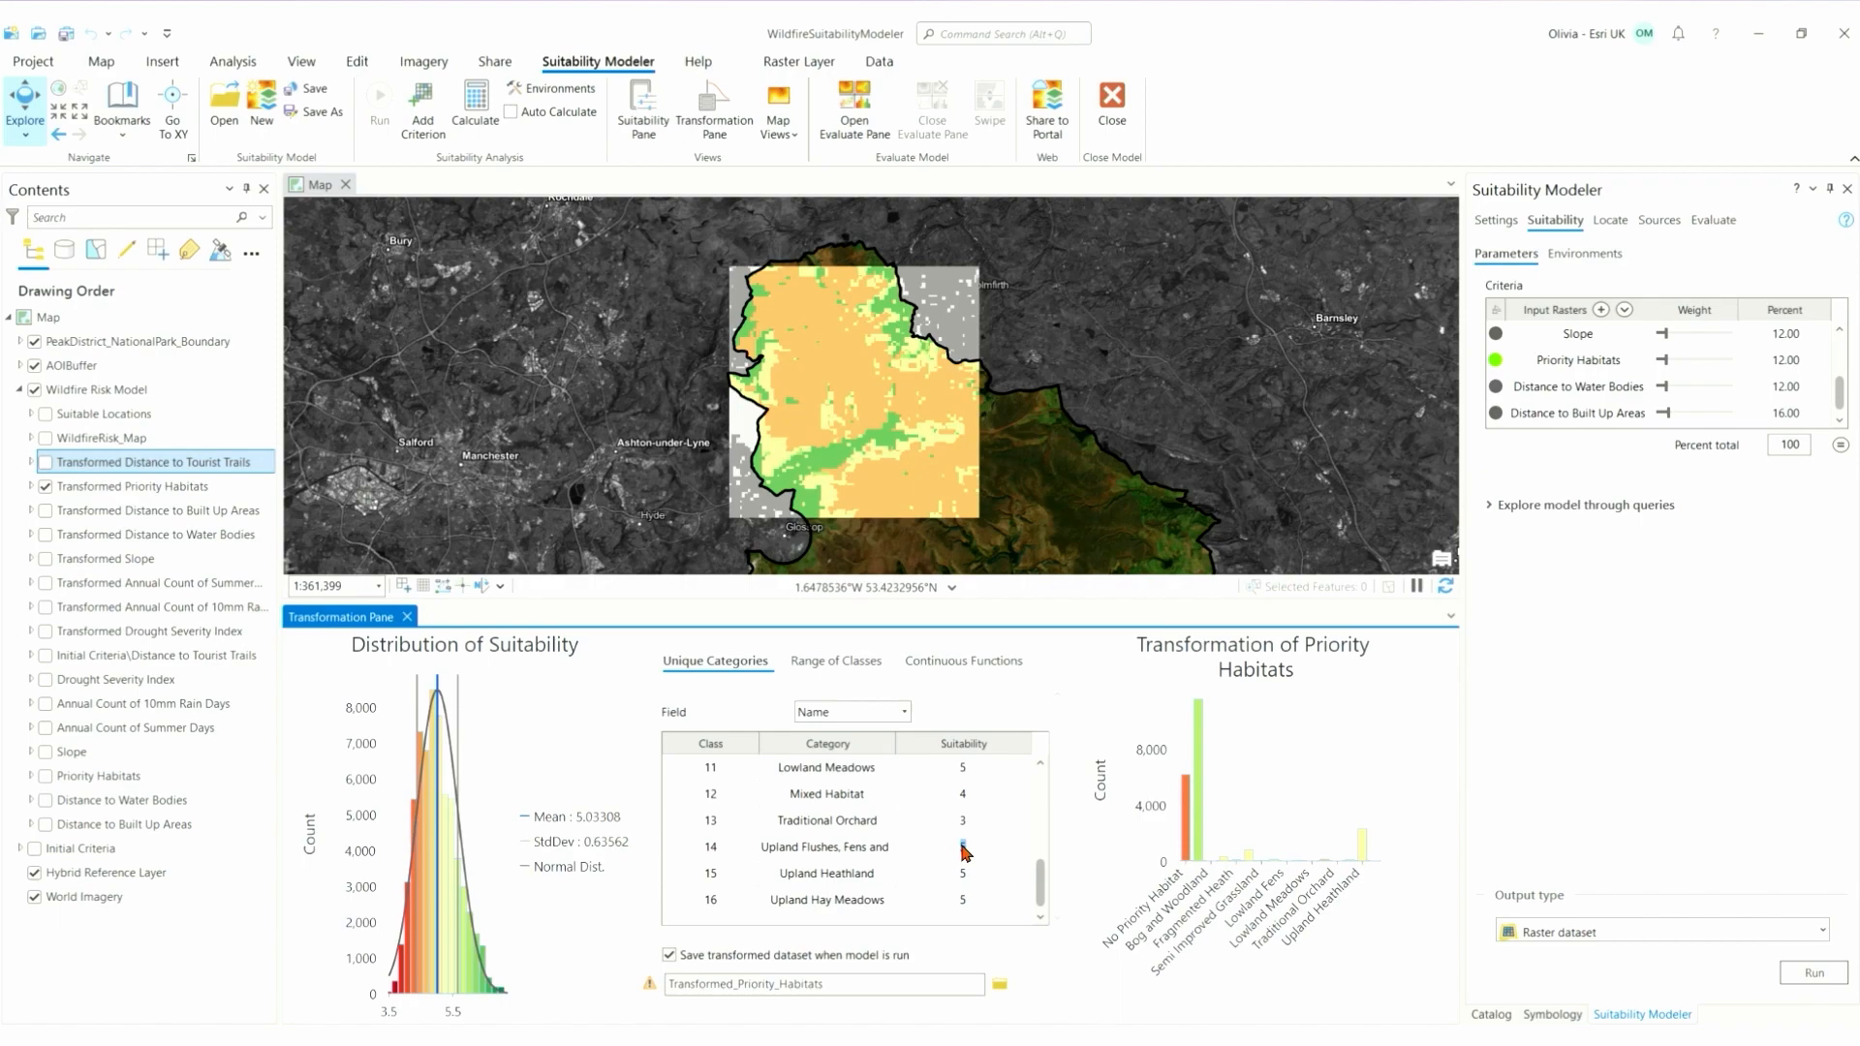
type("6")
left_click(963, 873)
type("8")
left_click(963, 900)
type("7")
left_click(1029, 957)
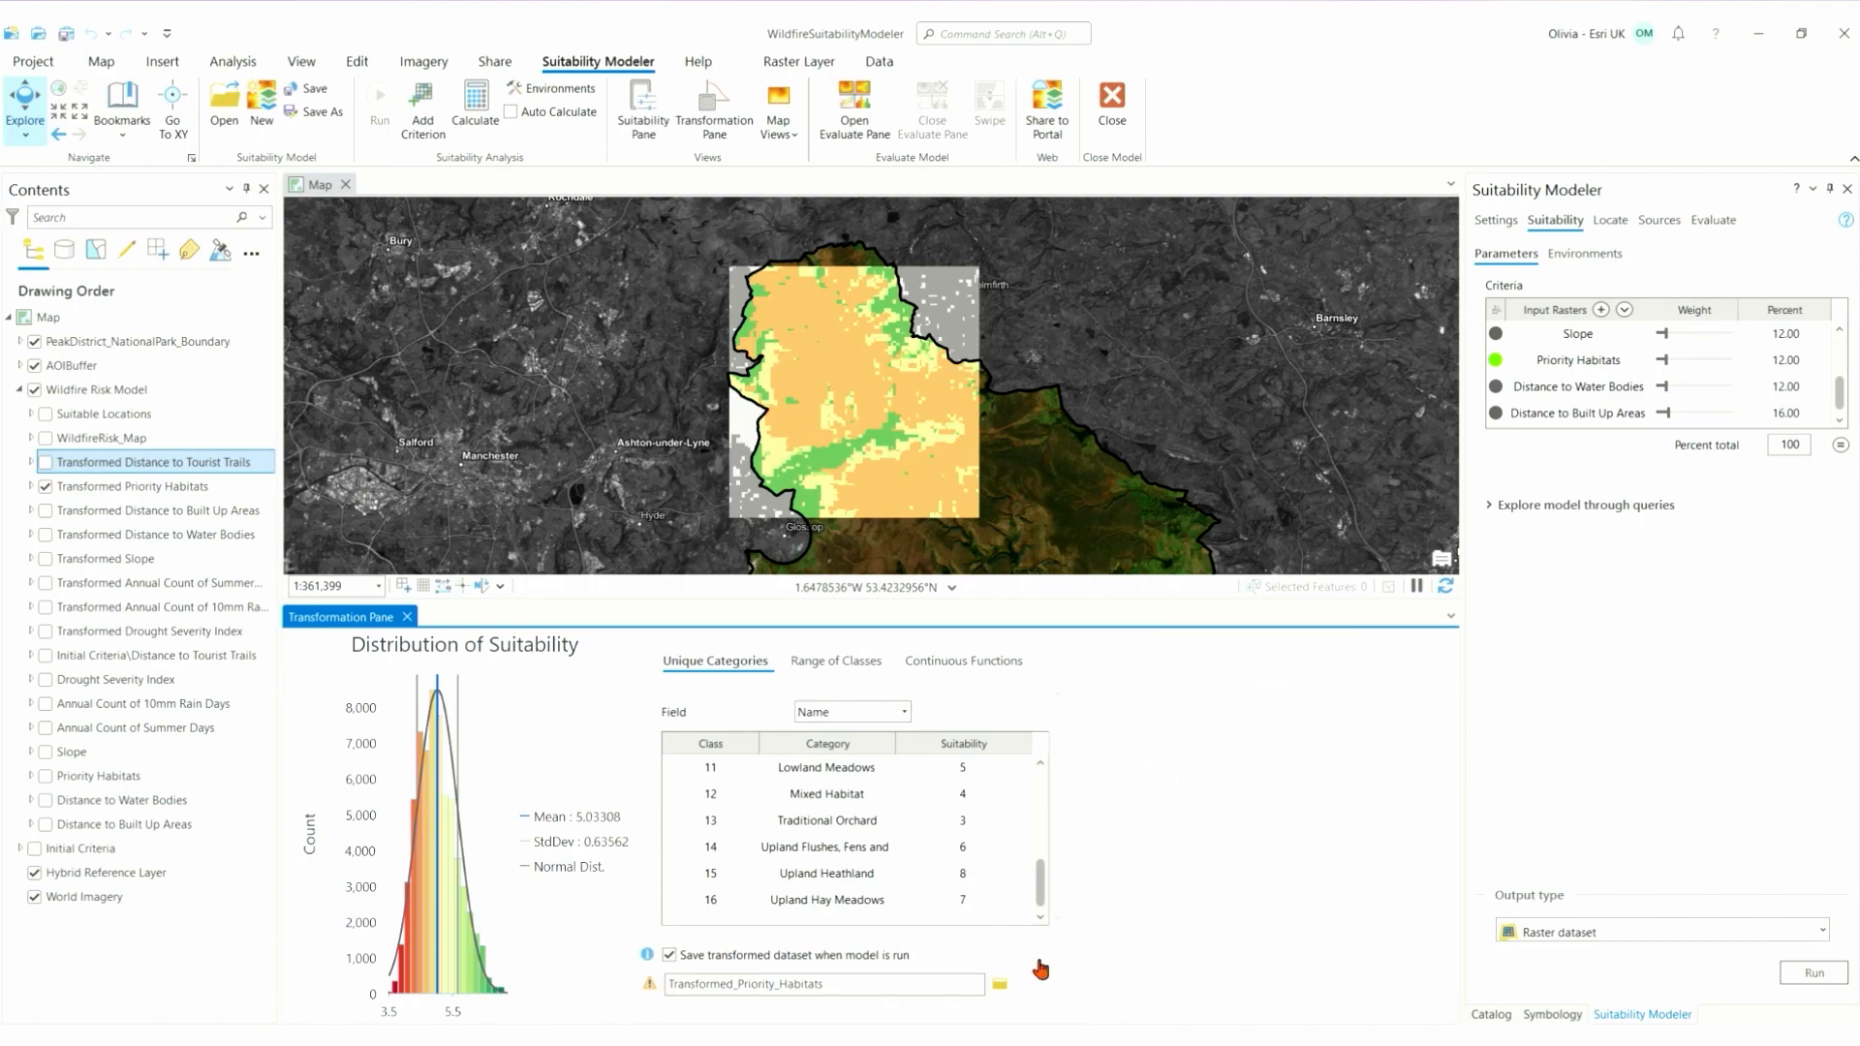
left_click(469, 115)
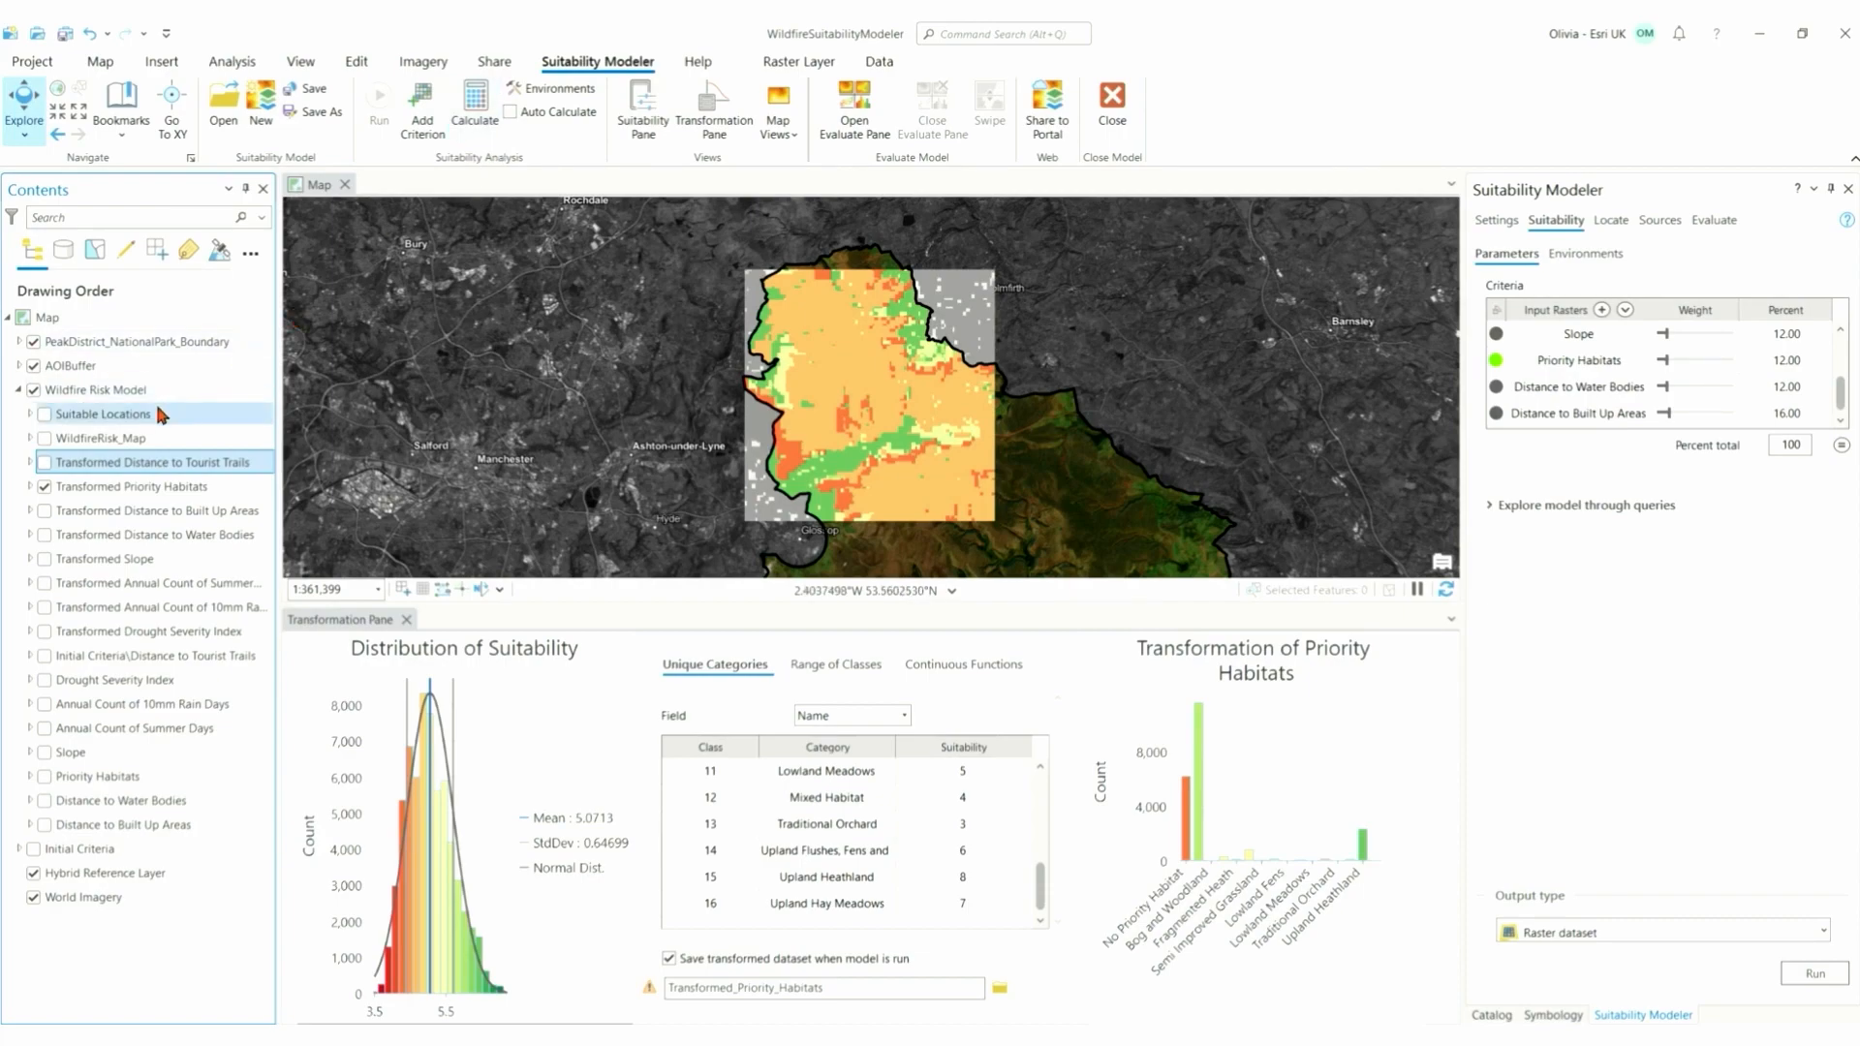
- Show WildfireRisk_Map instead of Transformed Priority Habitats and shrink the Transformation Pane to give the map full height
left_click(44, 486)
left_click(45, 438)
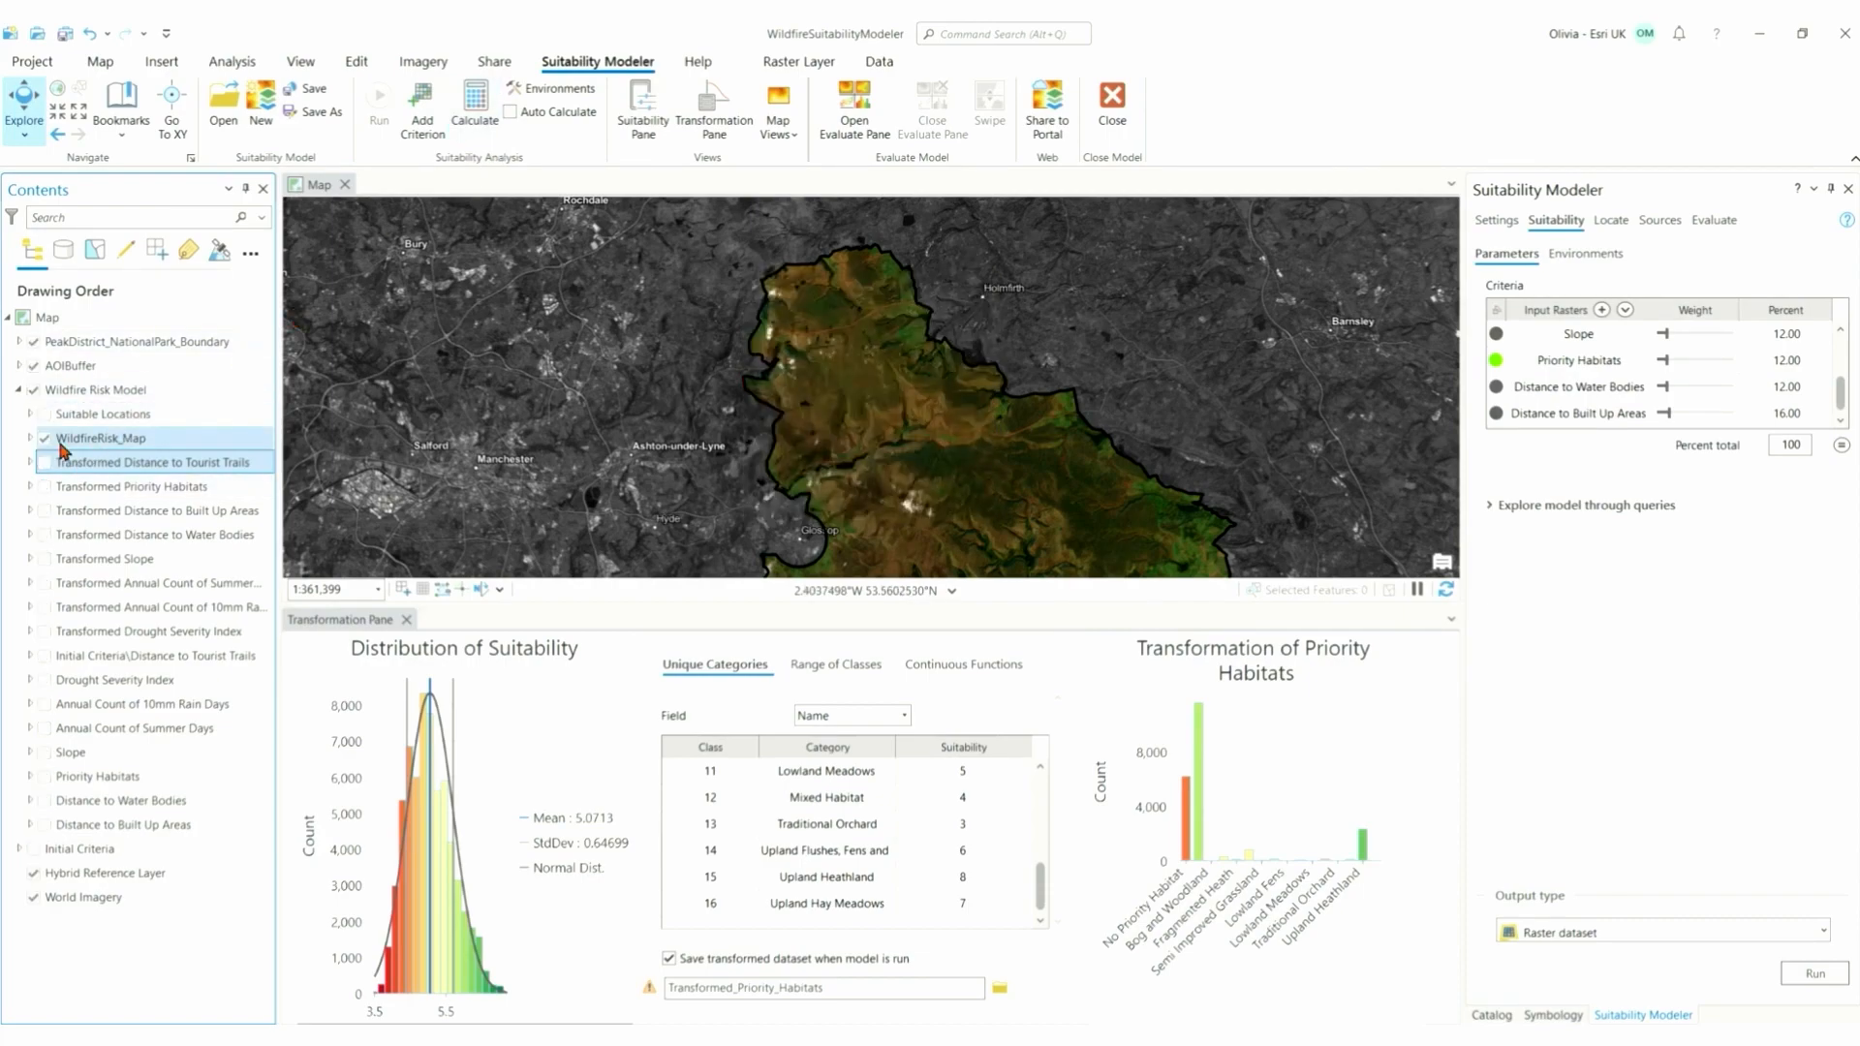
left_click_drag(682, 606, 678, 1003)
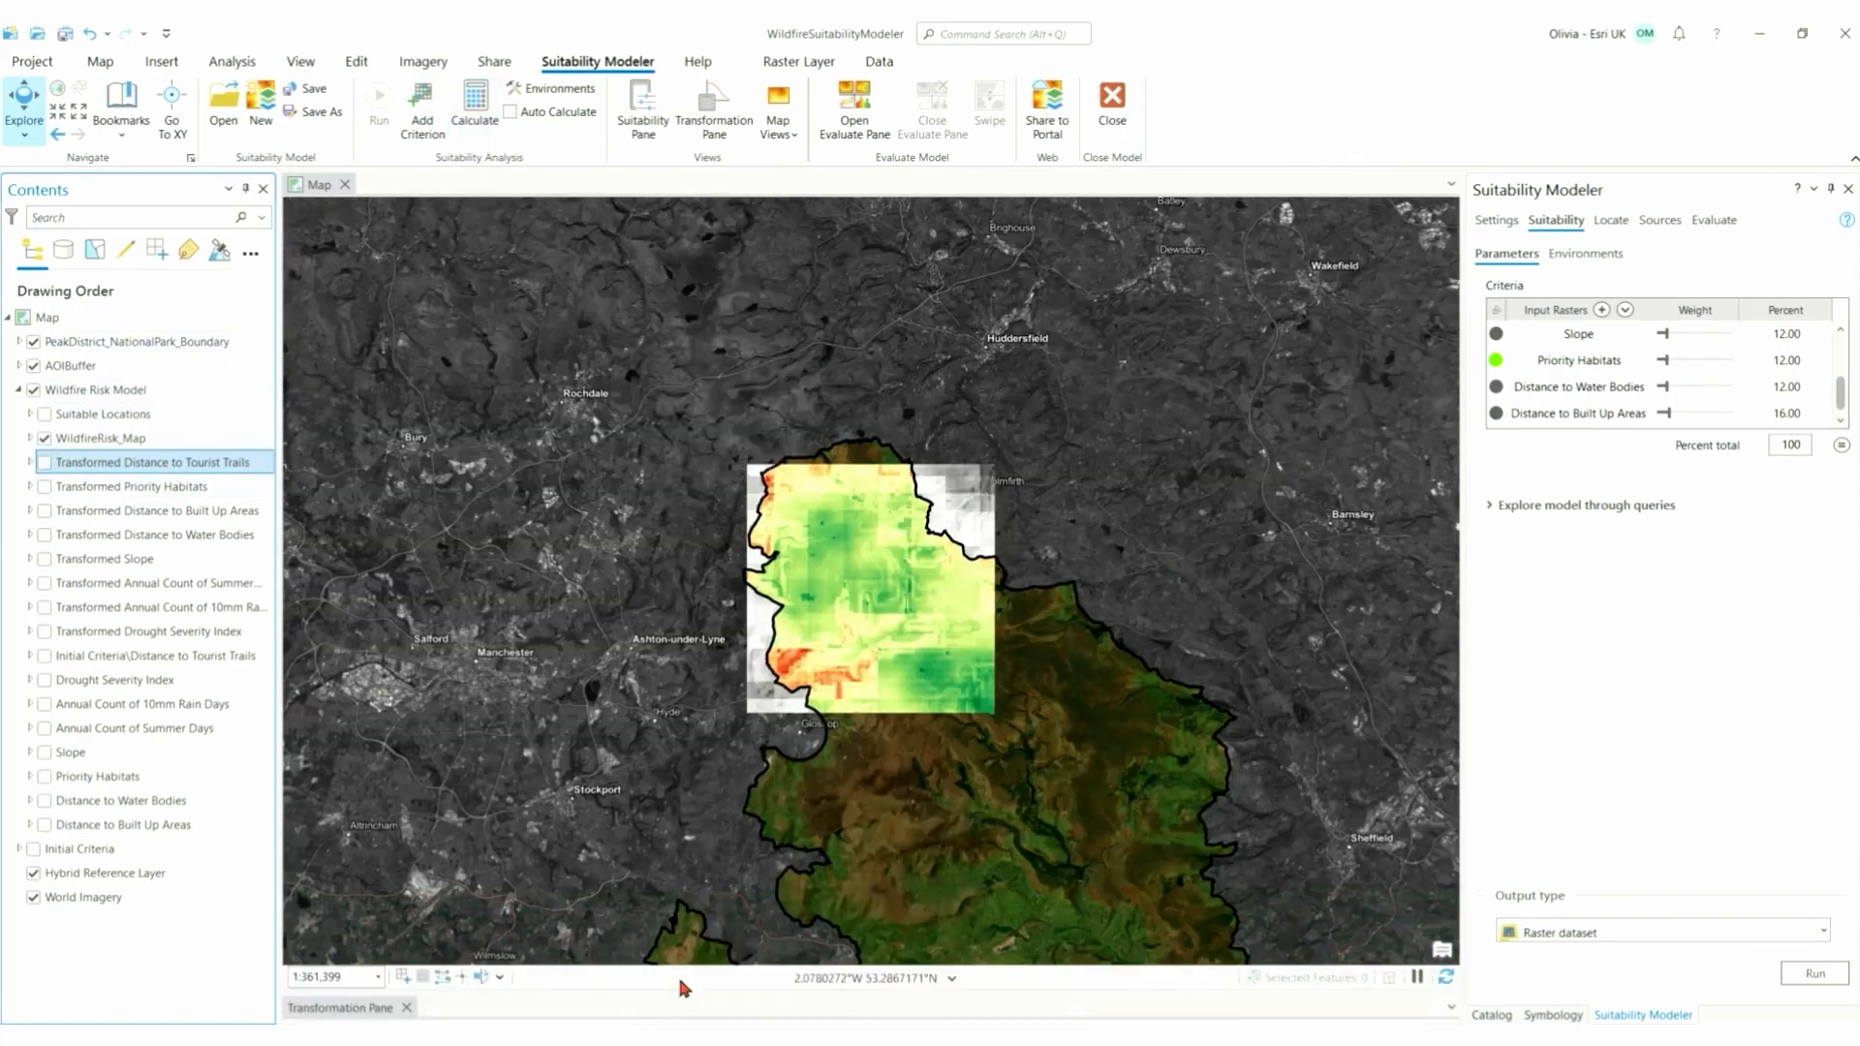
scroll(880, 632, "up", 2)
scroll(880, 633, "up", 2)
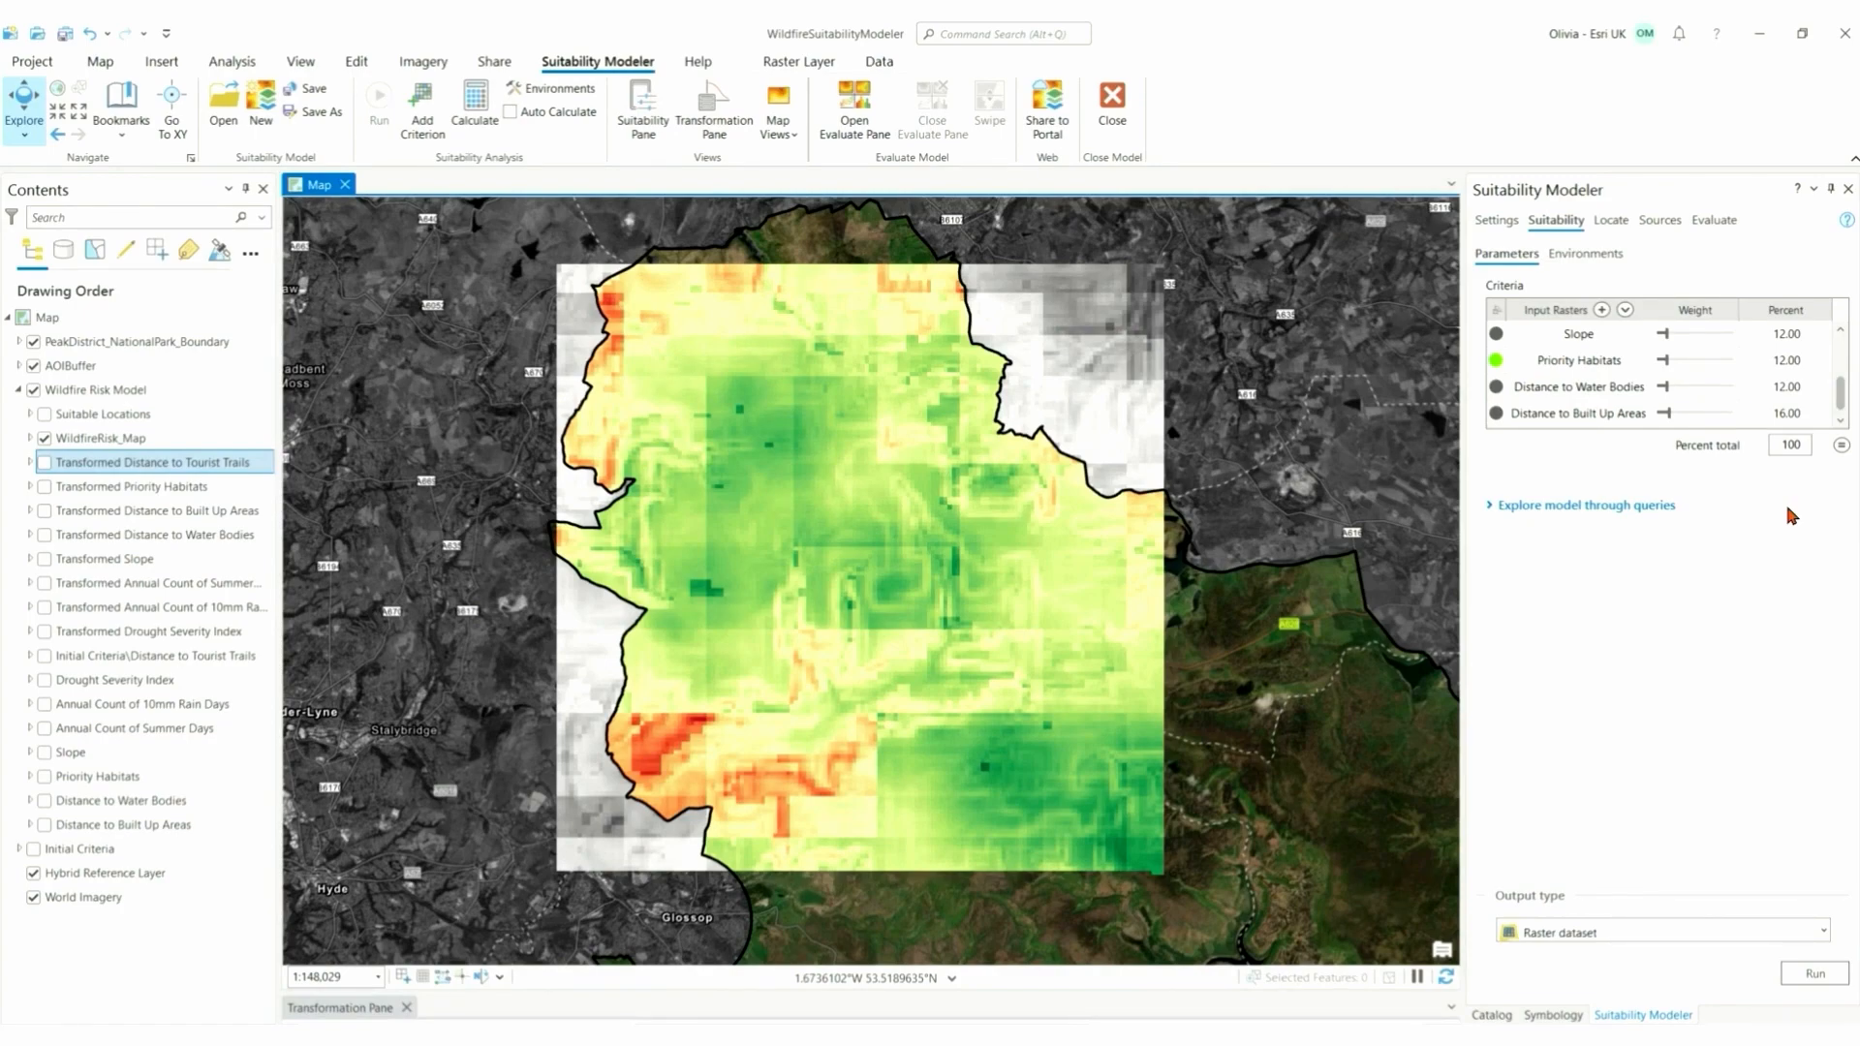
- Set the weights of Distance to Tourist Trails to 20 percent and of Drought Severity Index, 10mm Rain Days and Summer Days to 5 each
scroll(1801, 378, "up", 3)
left_click(1813, 332)
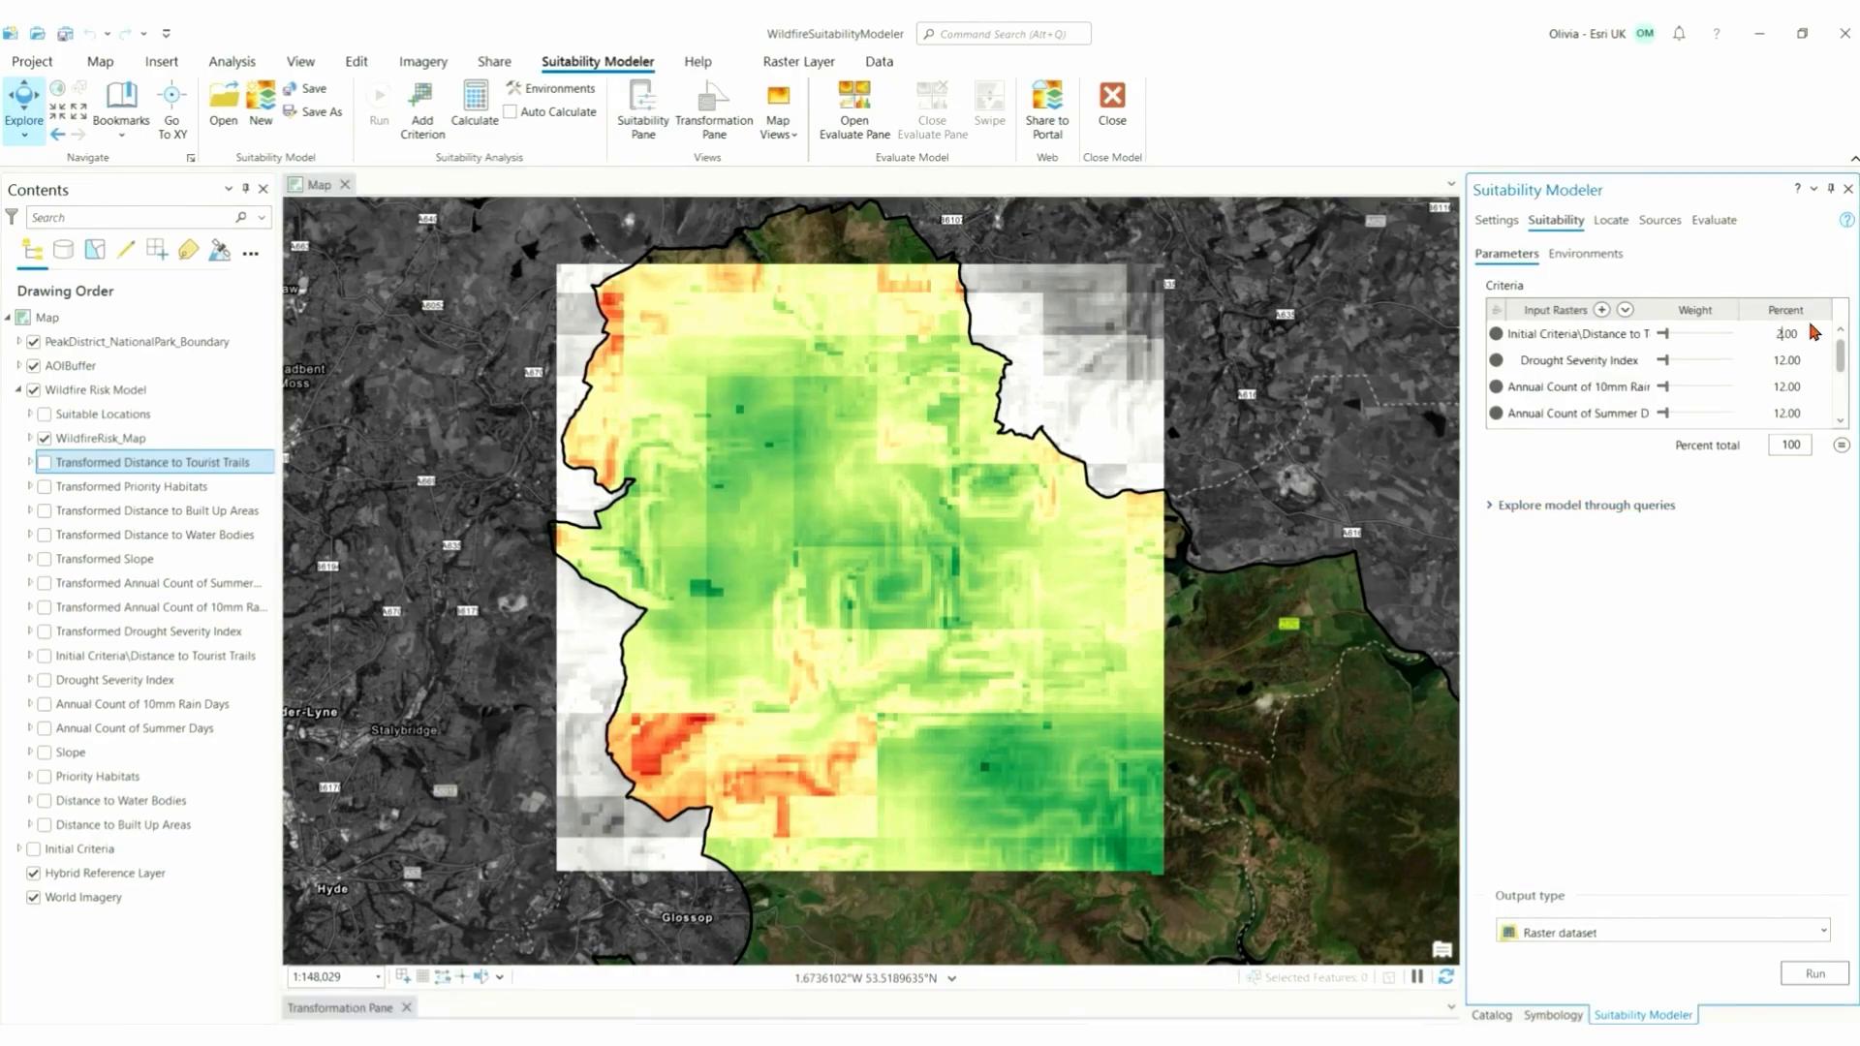
type("20")
double_click(1779, 360)
type("5")
double_click(1785, 386)
type("5")
double_click(1783, 410)
type("5")
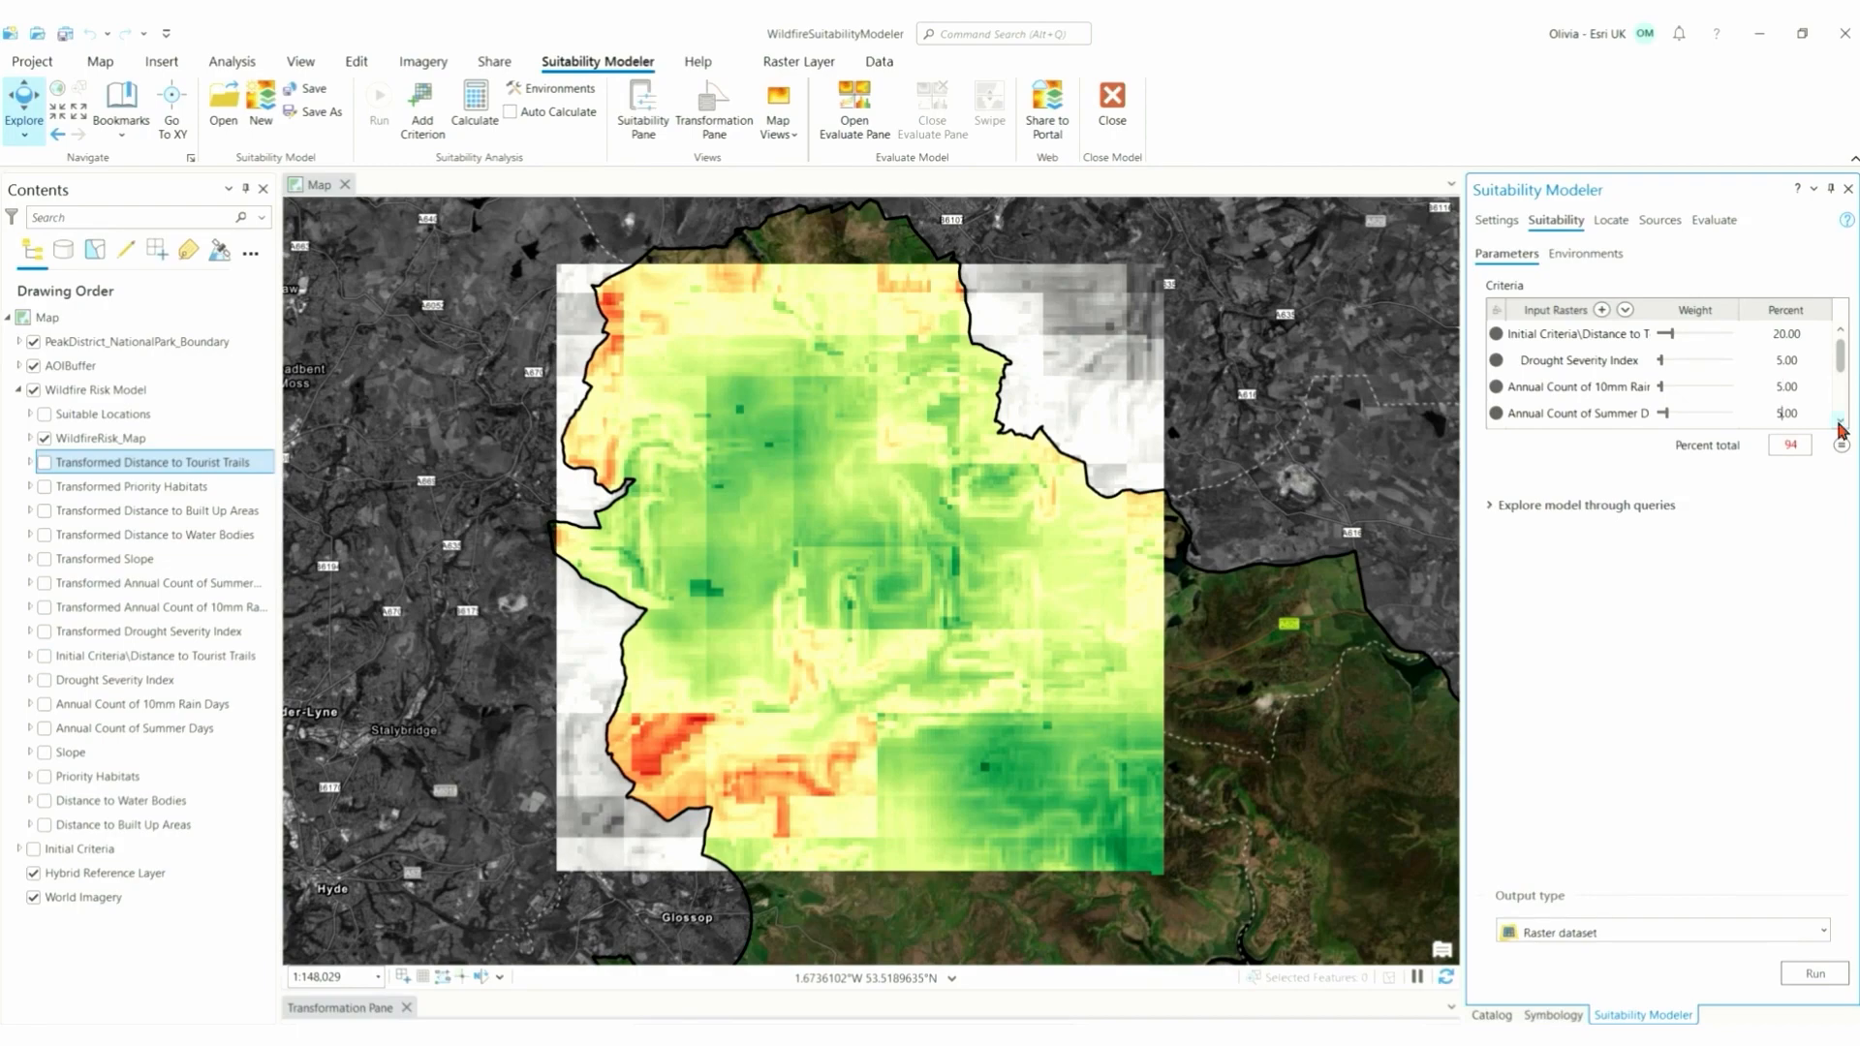
- Set the weights of Slope and Distance to Water Bodies to 20 percent and Distance to Built Up Areas to 10, and recalculate the model
scroll(1840, 426, "down", 2)
double_click(1785, 335)
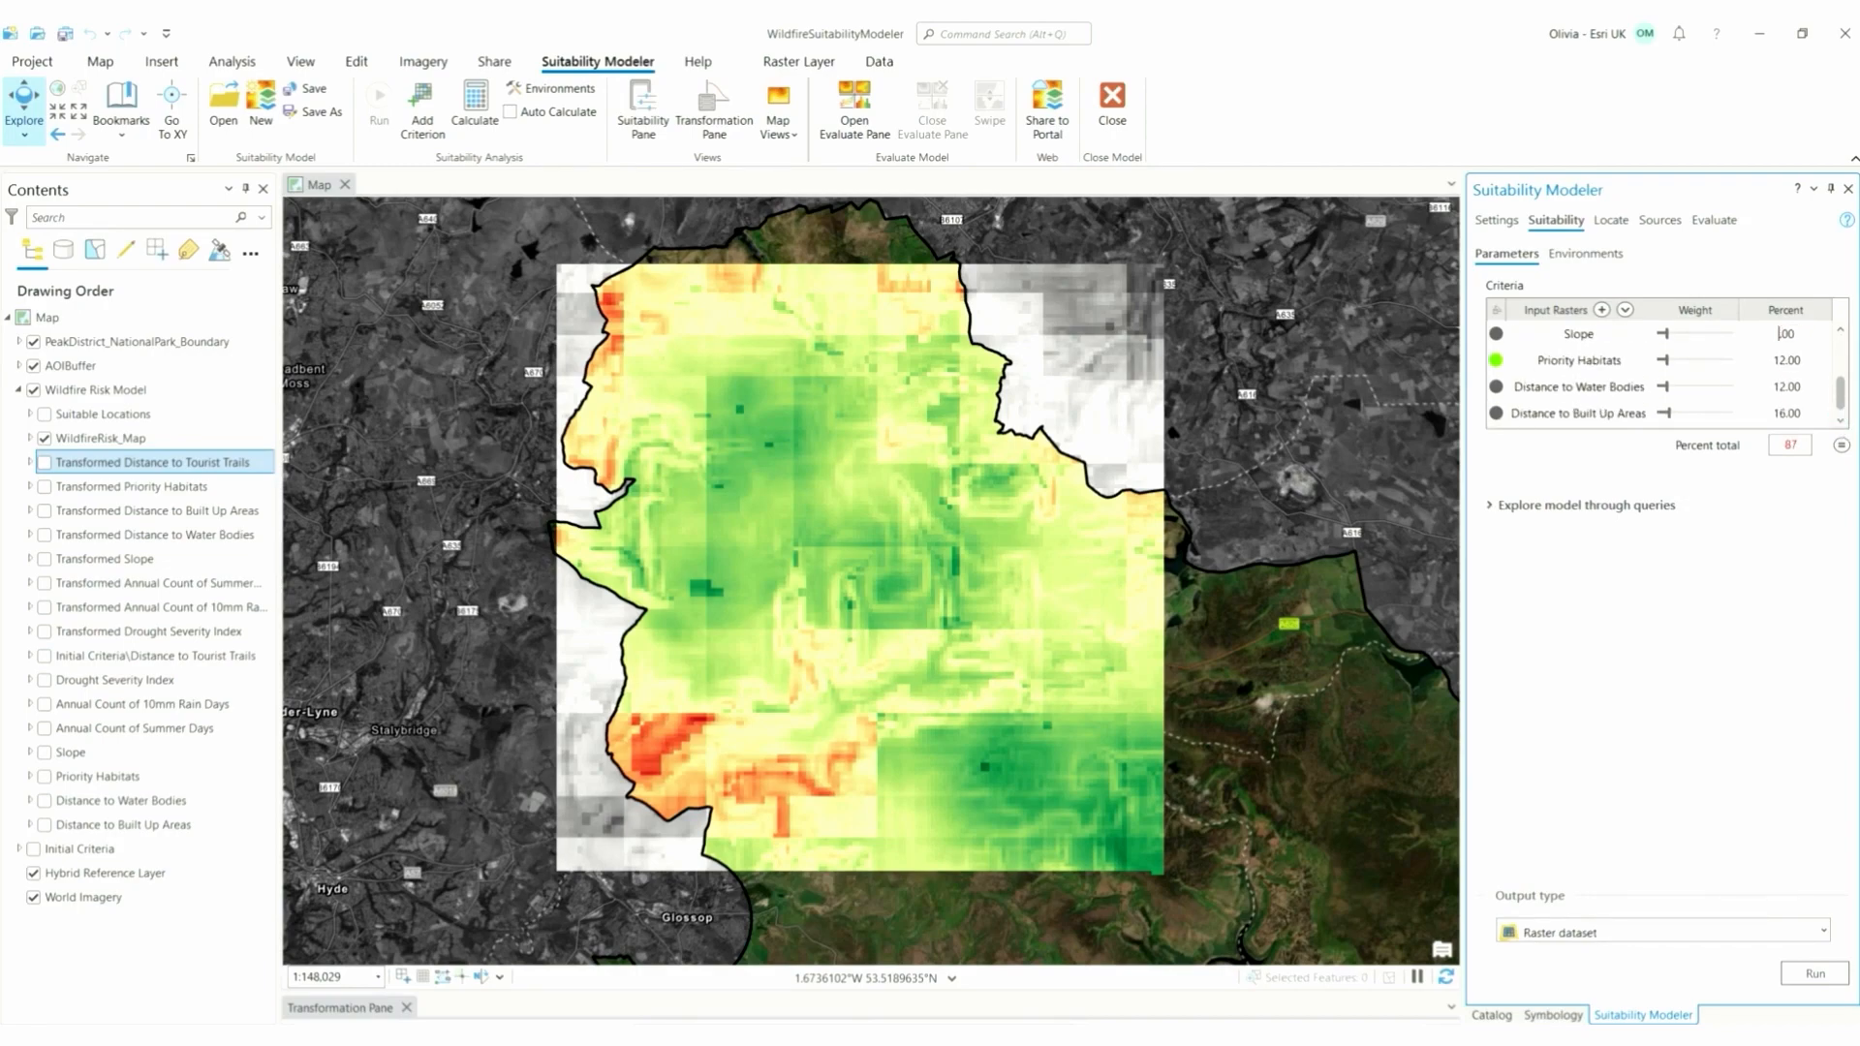
type("20")
double_click(1785, 387)
type("20")
double_click(1785, 414)
type("10")
left_click(499, 141)
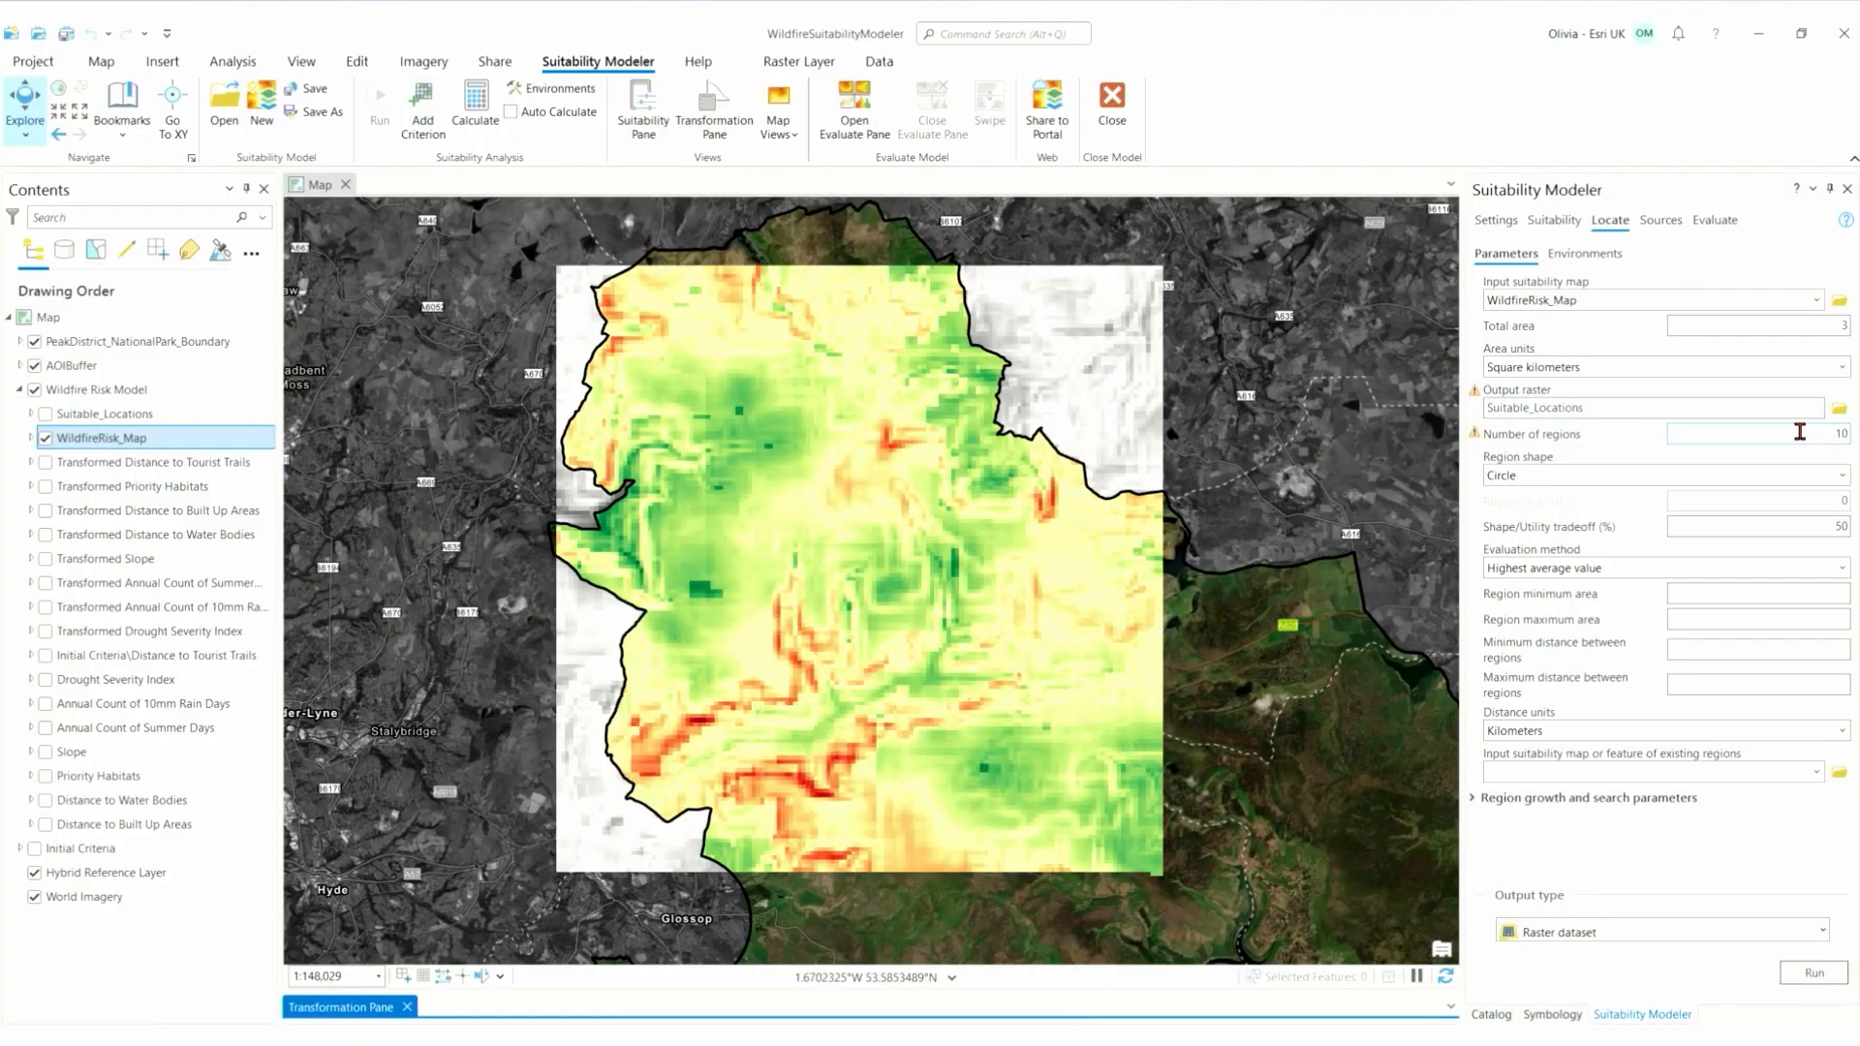
- Set the total area of the regions to locate to 3 square kilometers, with 10 regions
left_click_drag(1821, 433, 1852, 438)
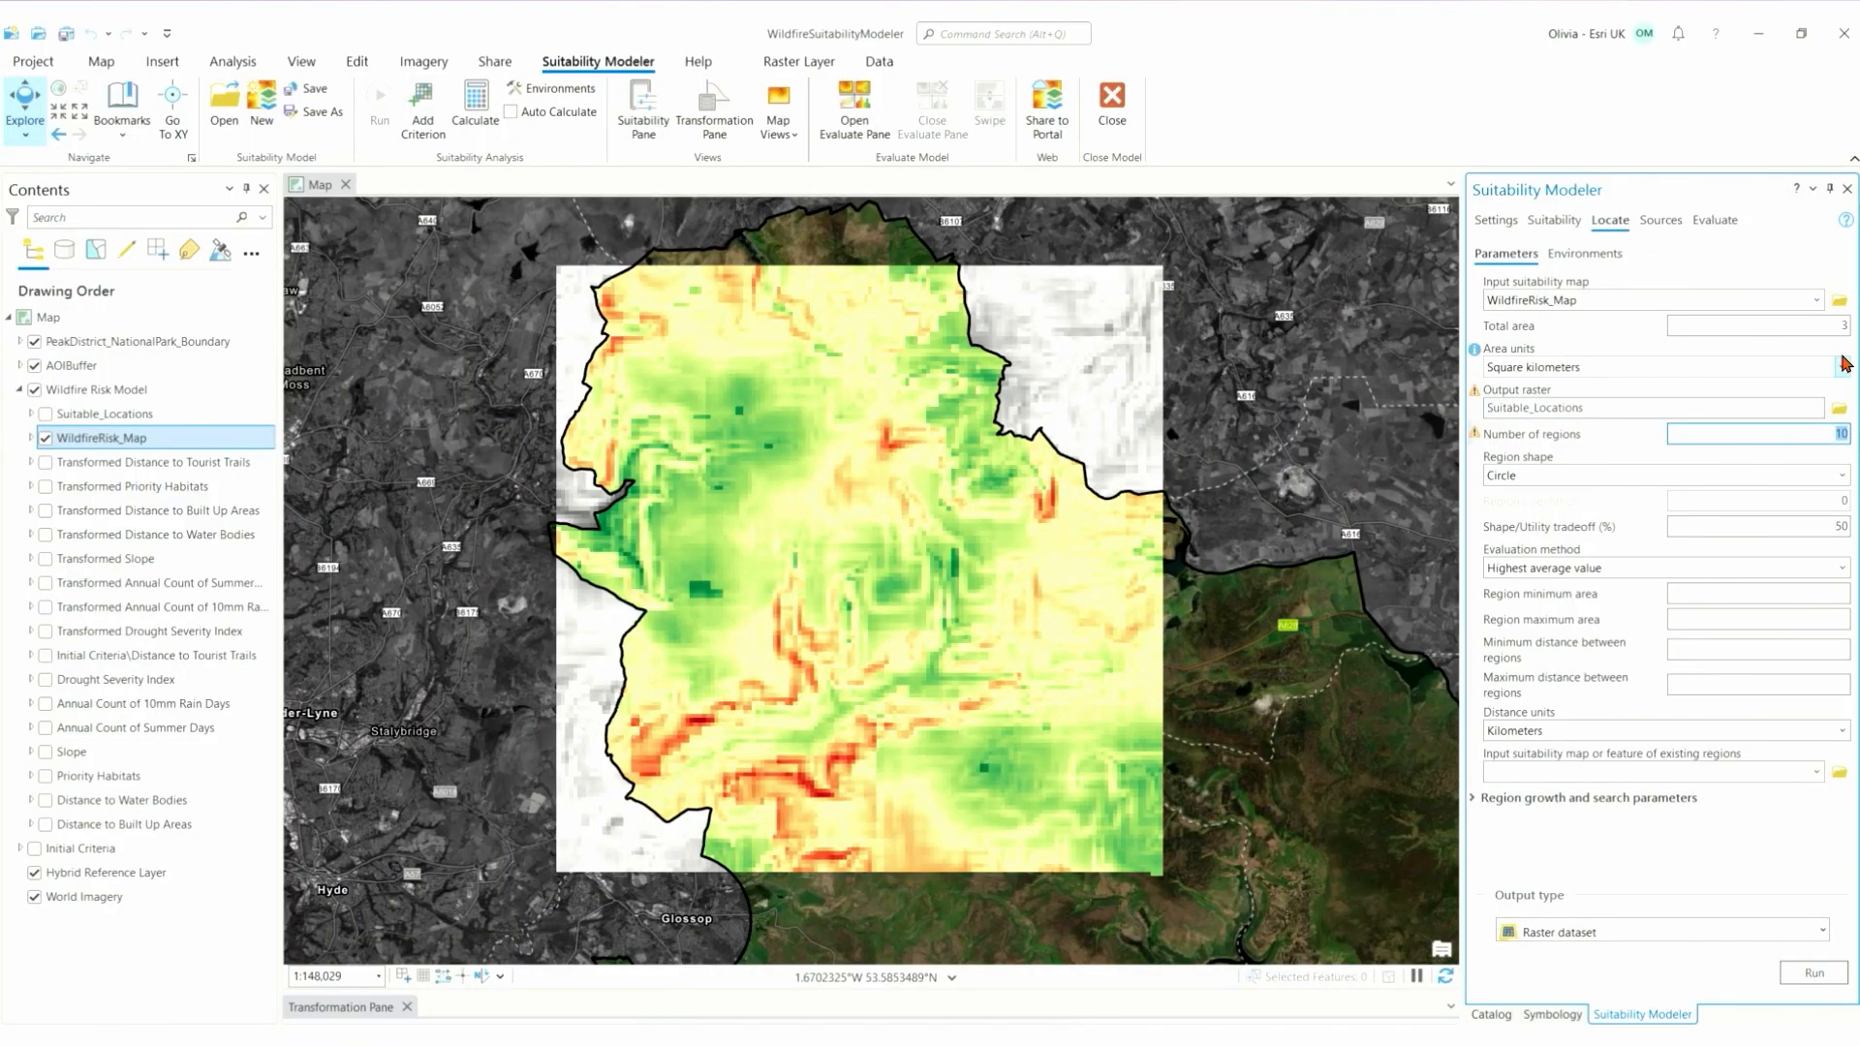
left_click(1835, 325)
type("3")
left_click_drag(1834, 325, 1855, 333)
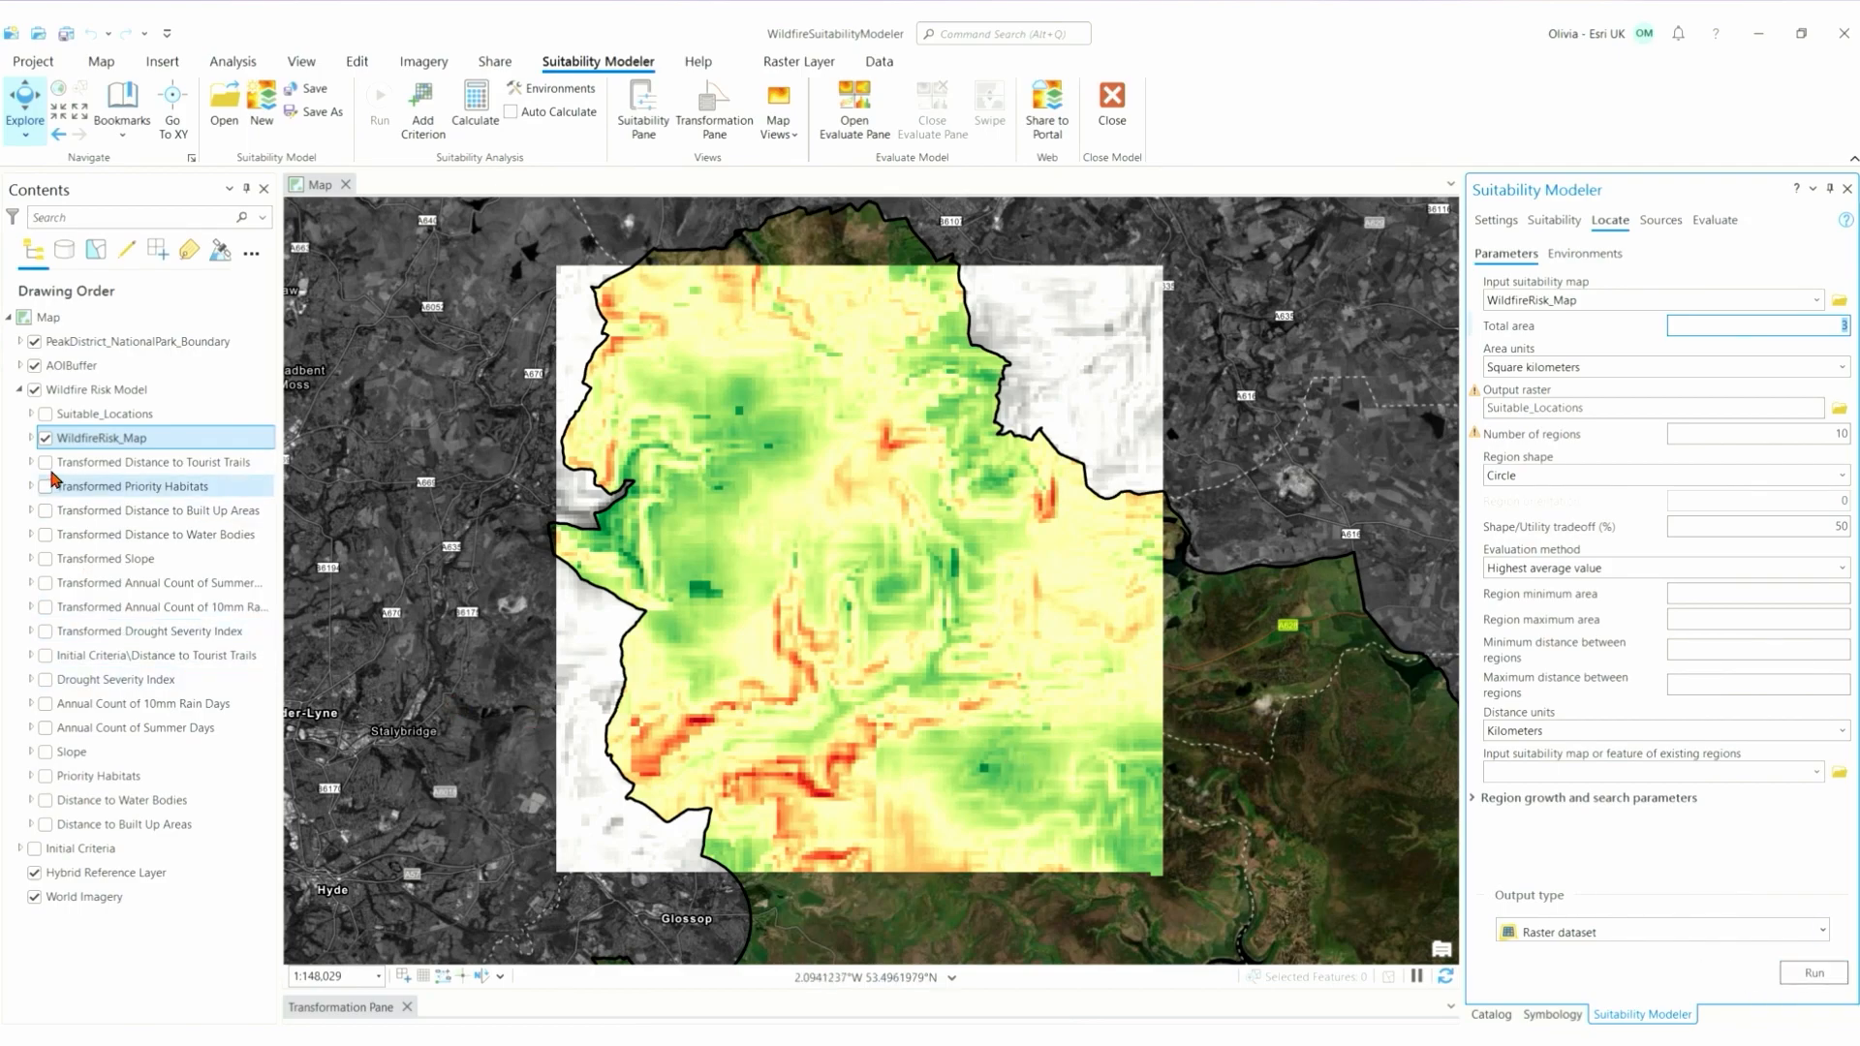
- Show the Suitable_Locations layer with its legend expanded and hide WildfireRisk_Map to view the located regions over the imagery
left_click(45, 415)
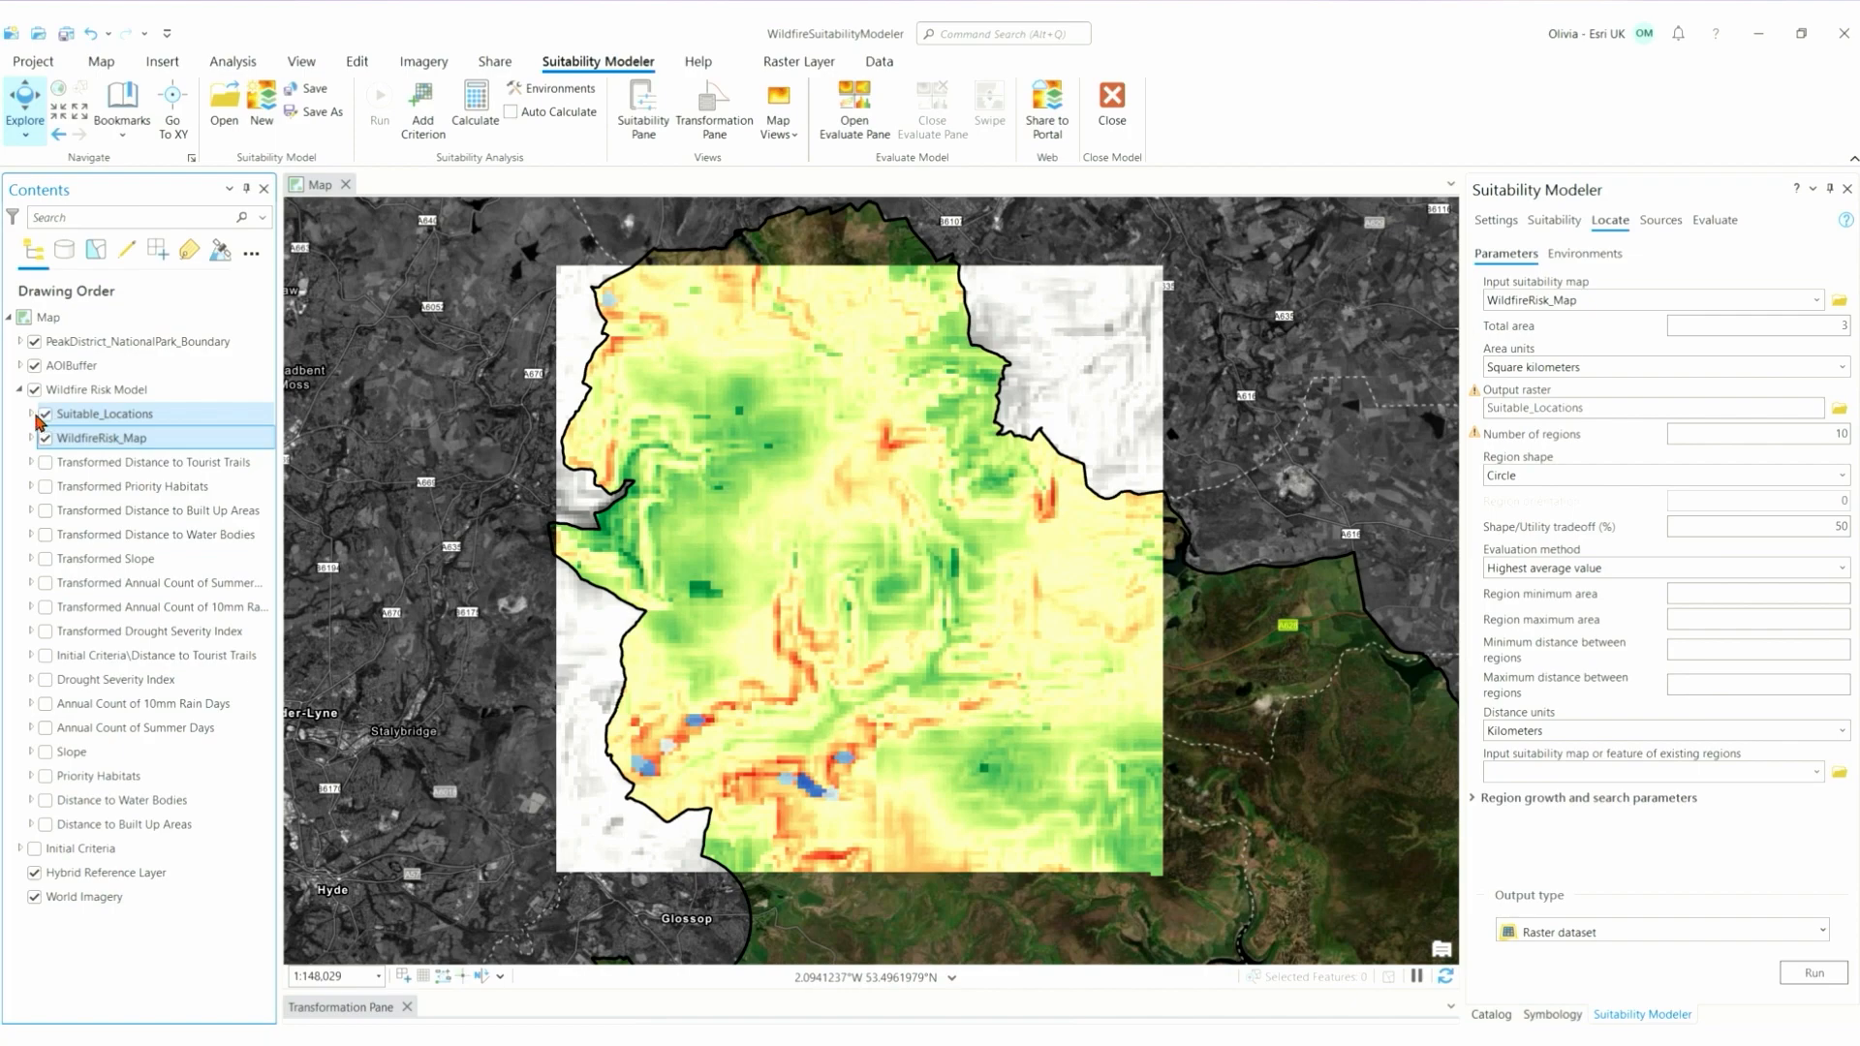
left_click(31, 414)
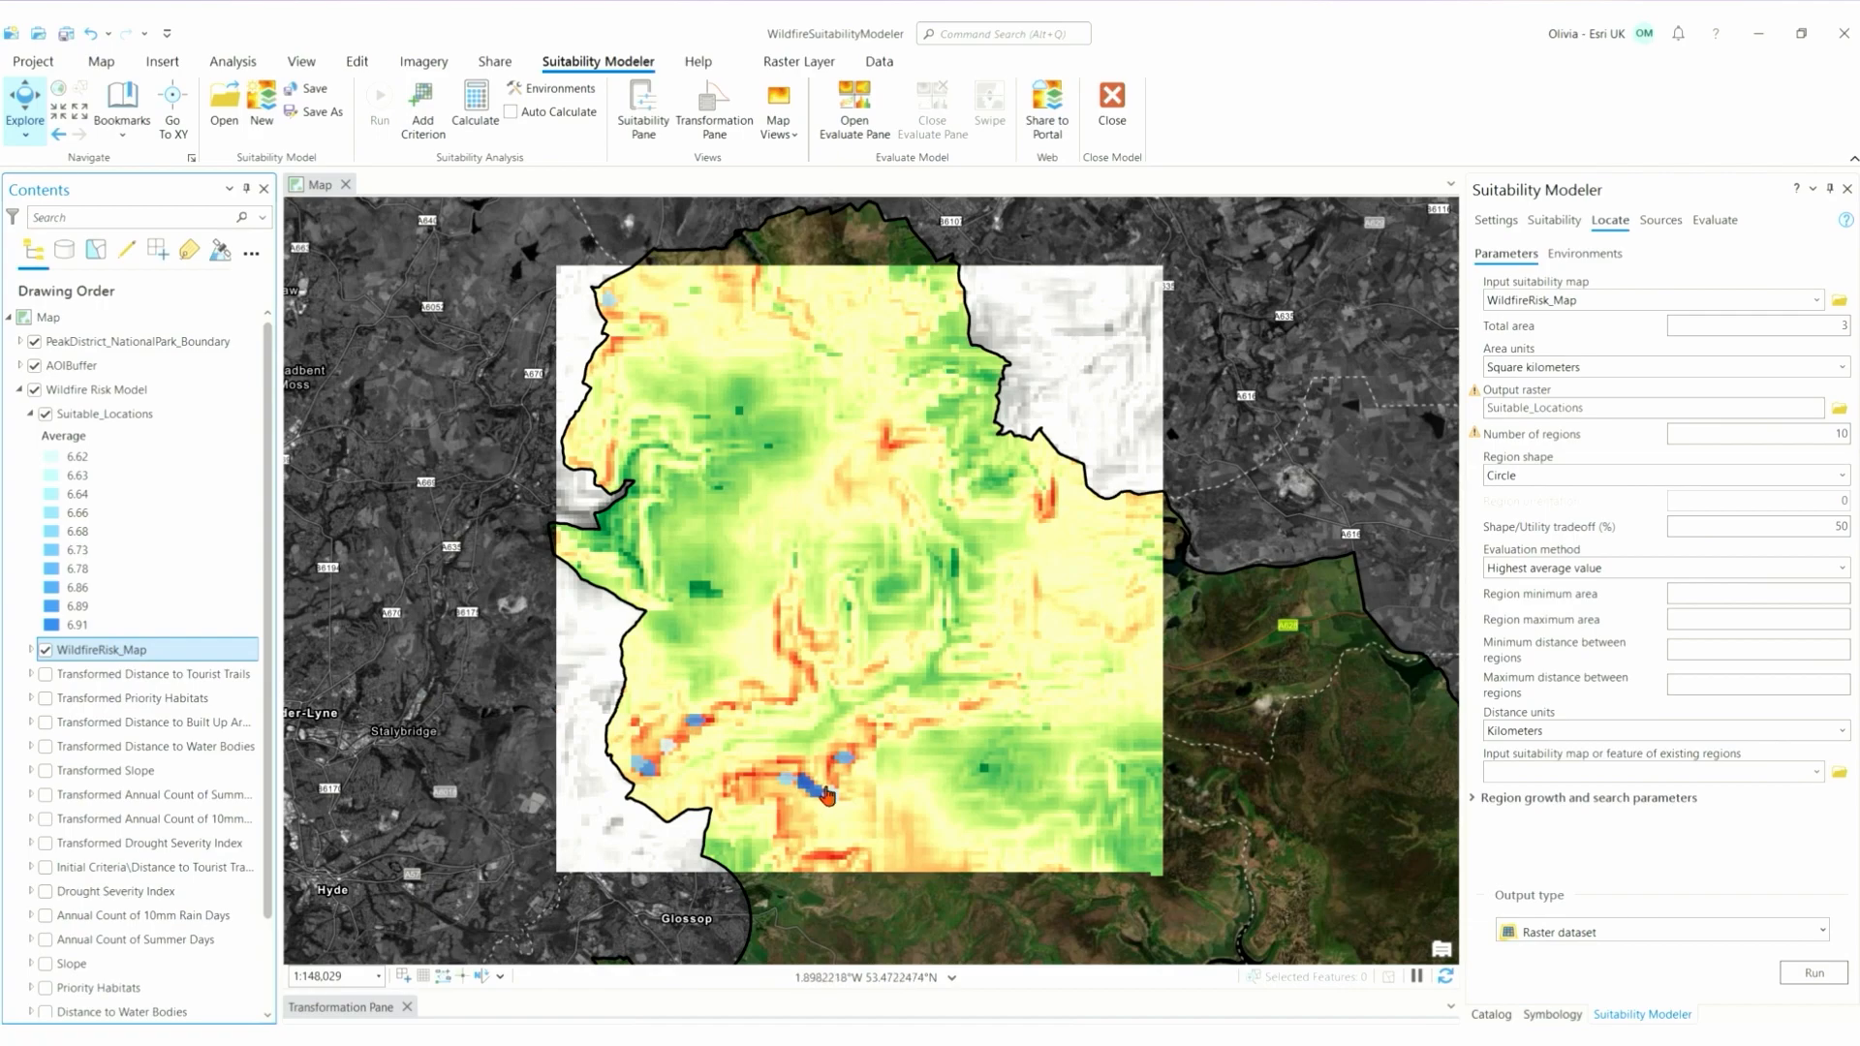
scroll(826, 794, "up", 5)
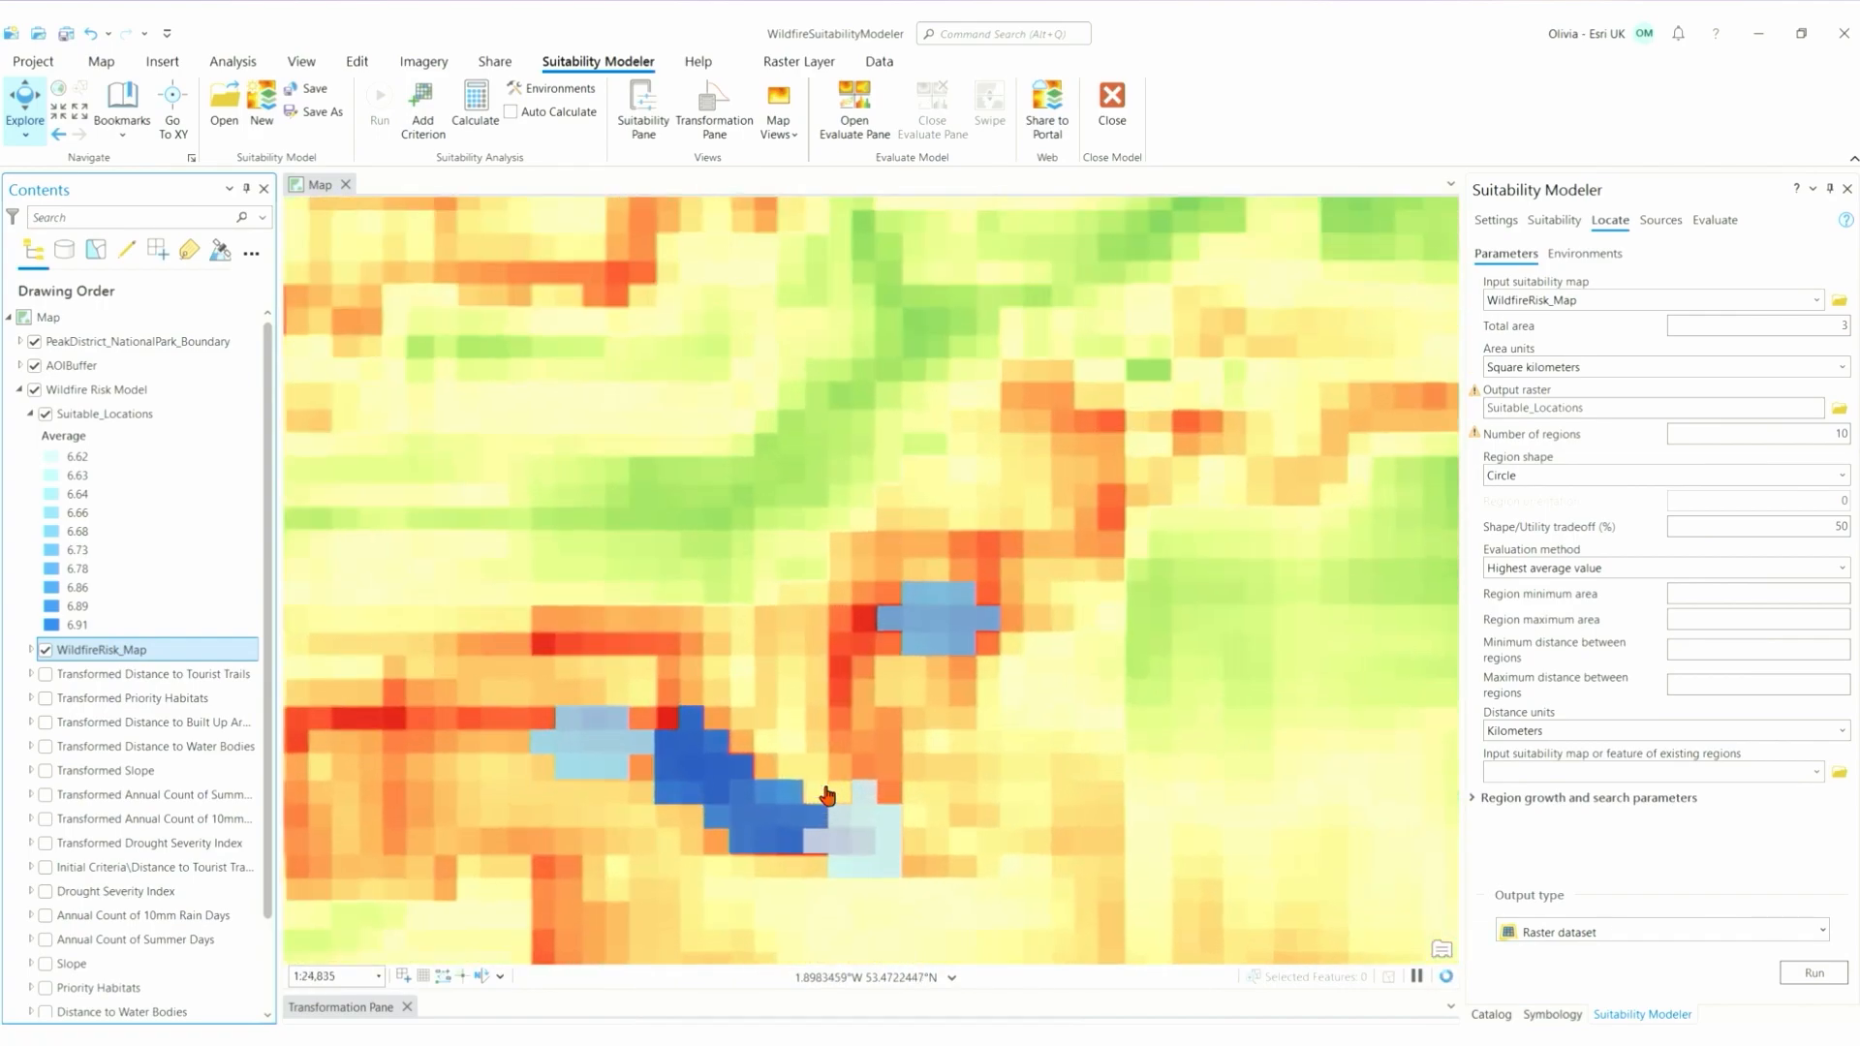
left_click_drag(826, 794, 905, 677)
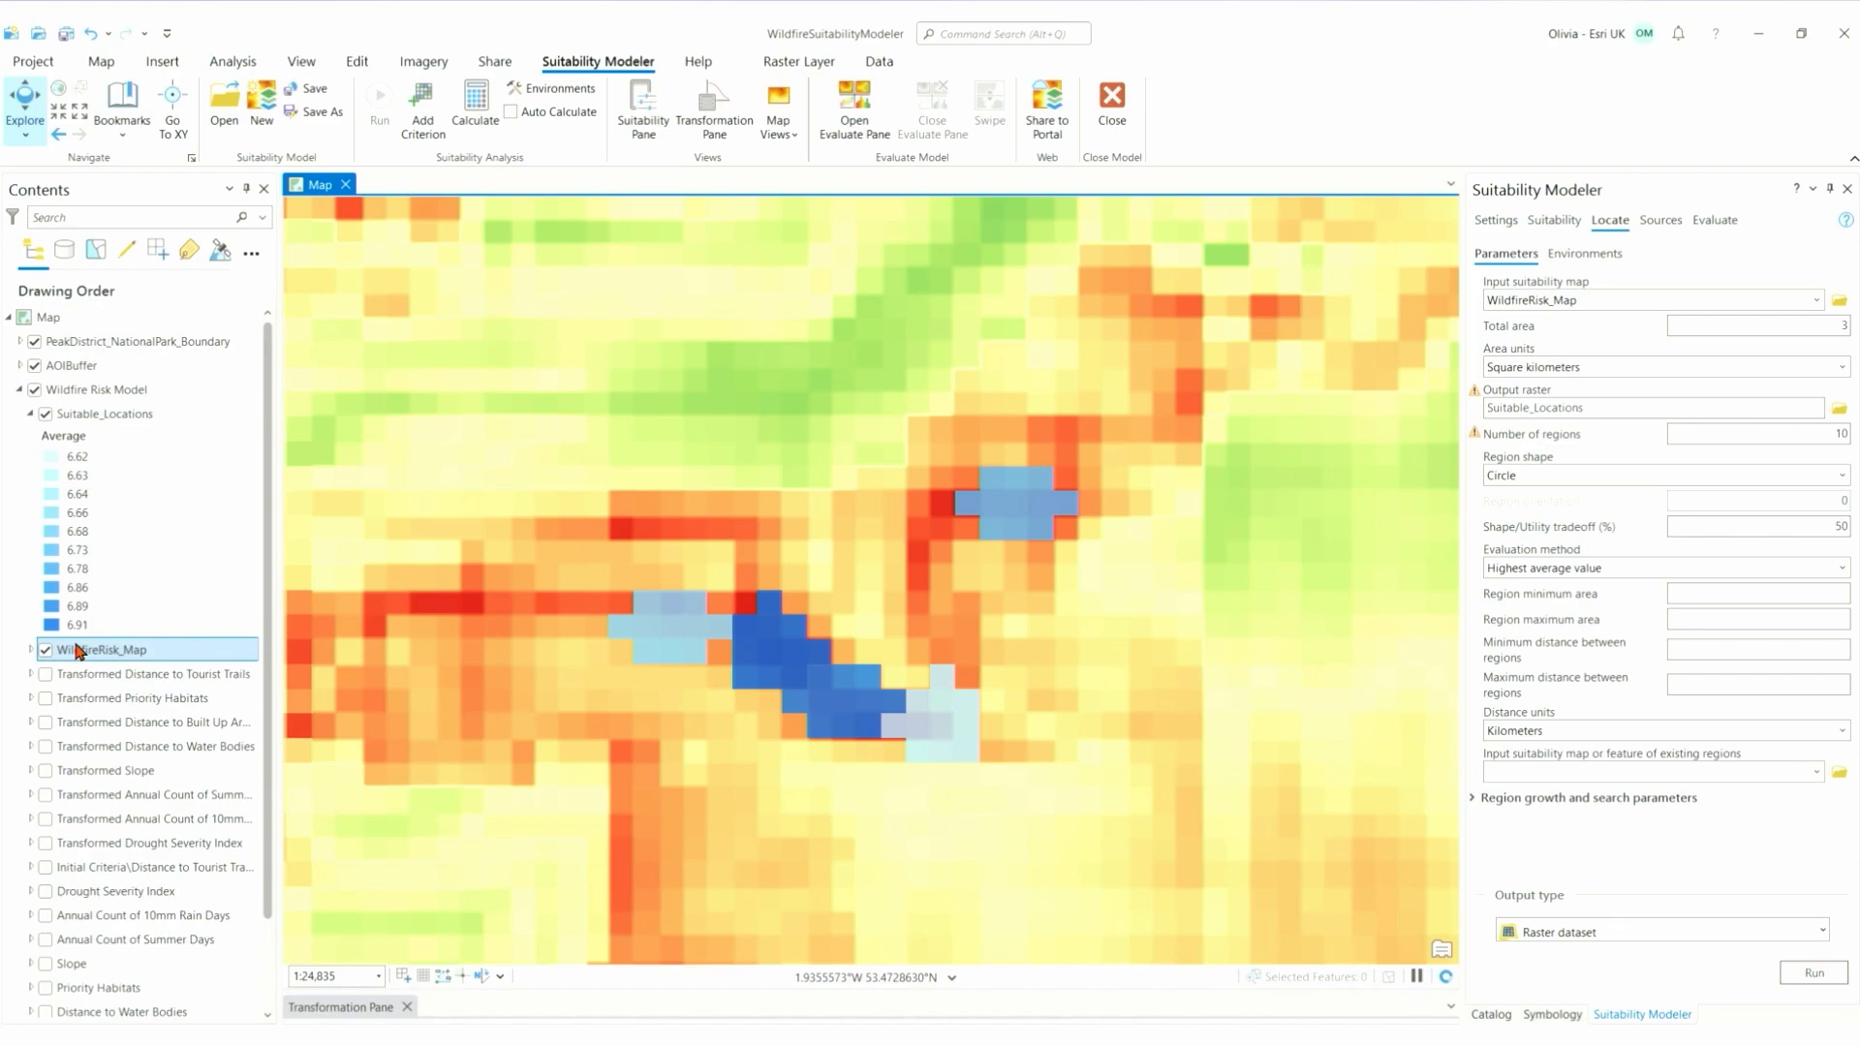
left_click(44, 651)
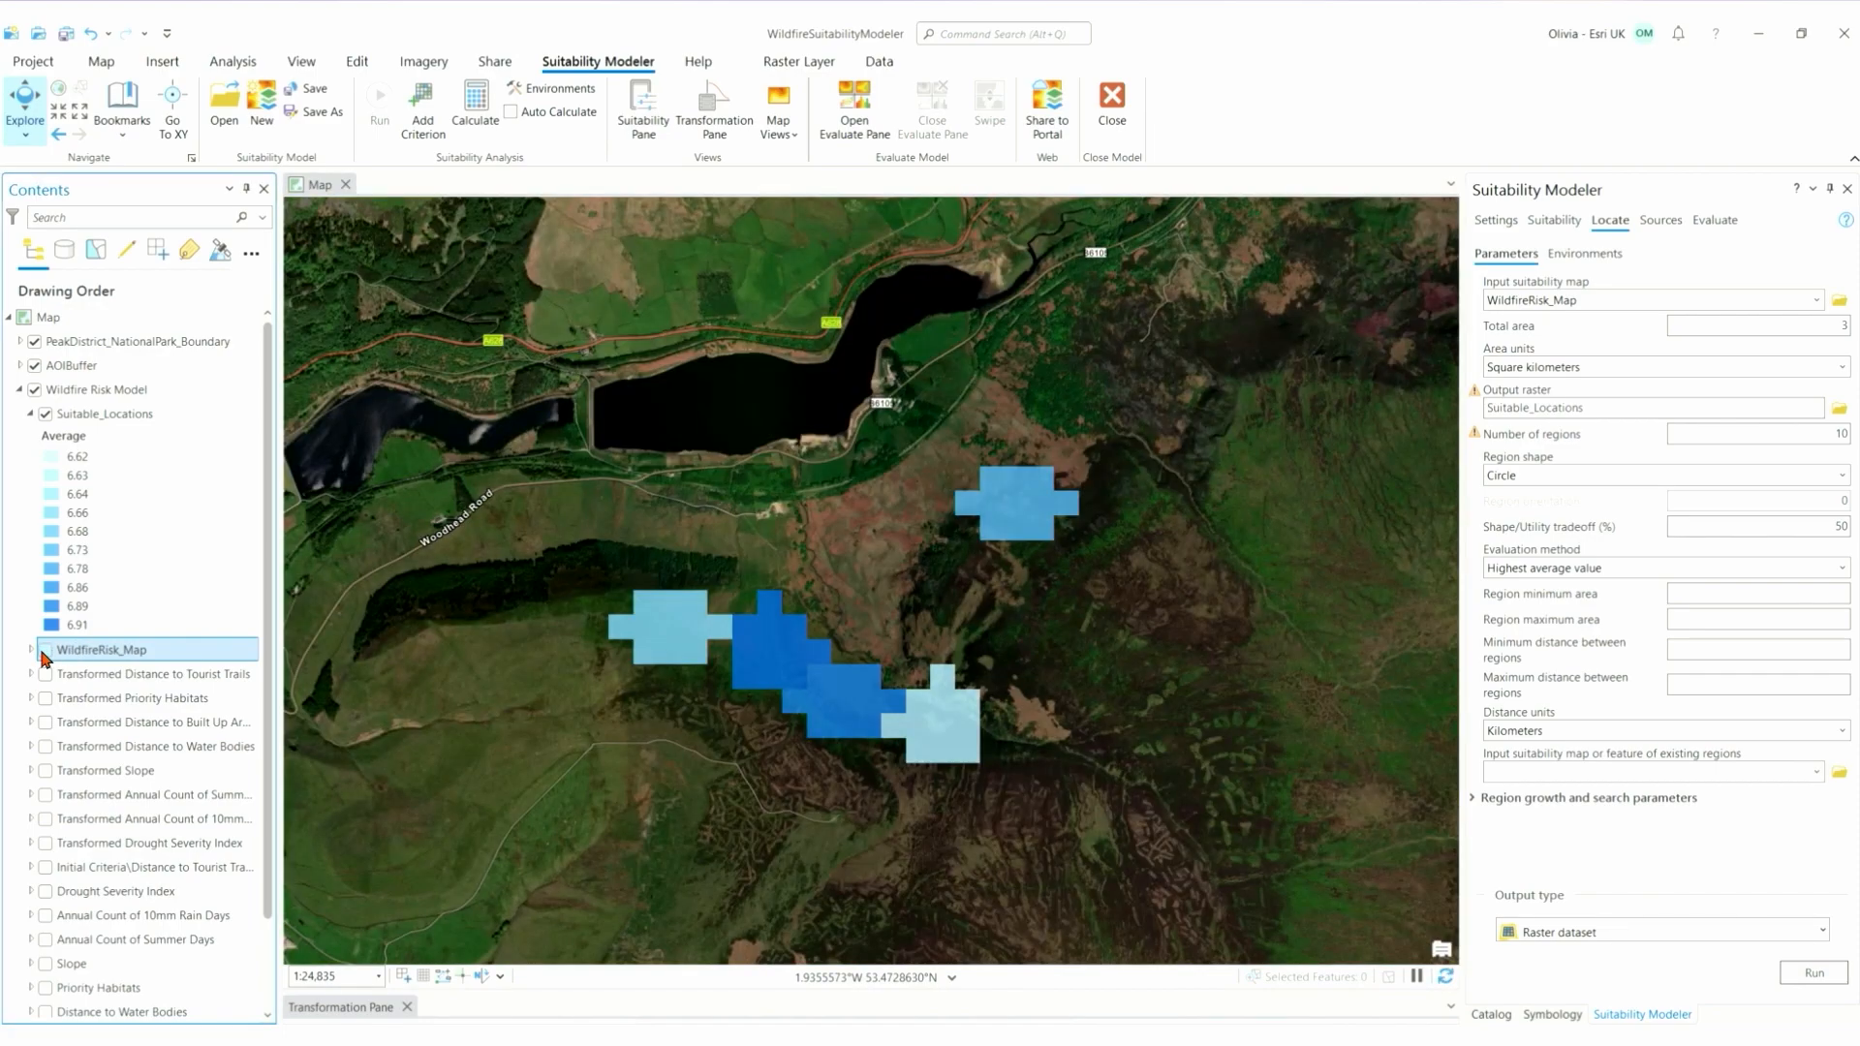